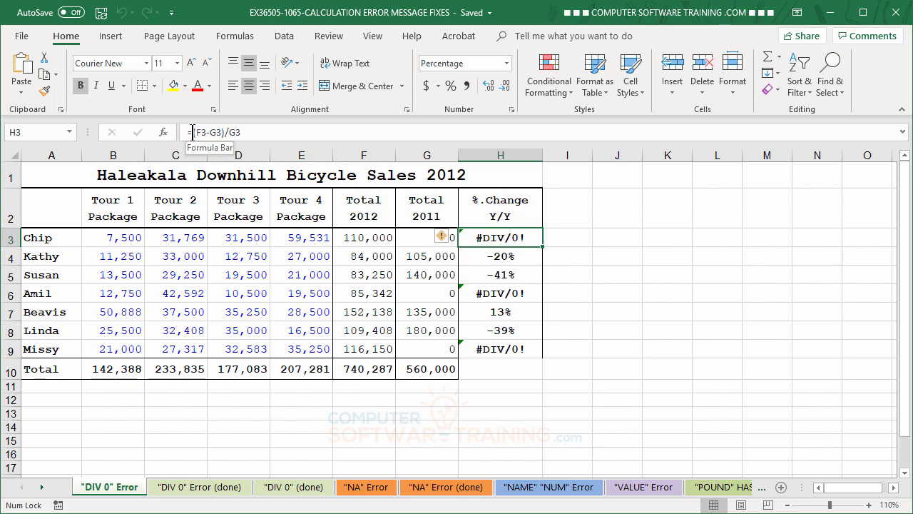
# Wrap H3's %.Change formula as =IFERROR((F3-G3)/G3,0) so Chip shows 0%.
pyautogui.press('F2')
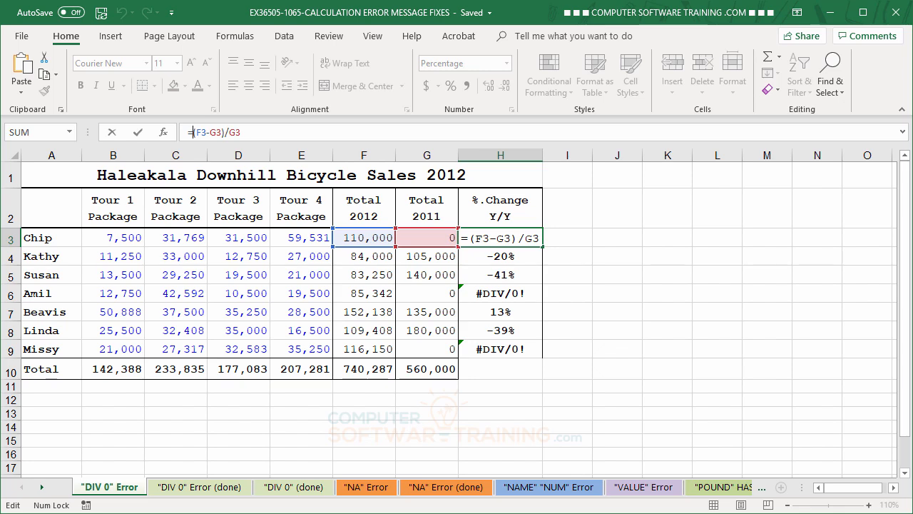
pyautogui.write('if')
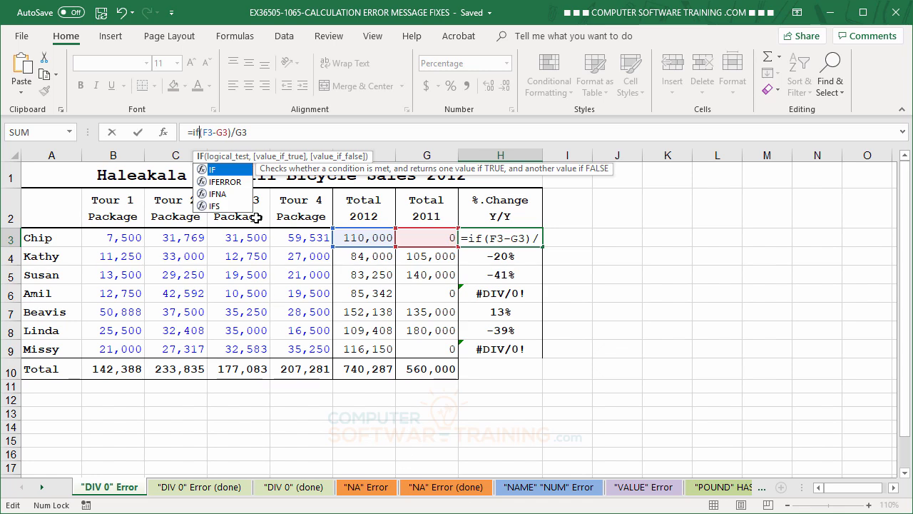
pyautogui.doubleClick(225, 183)
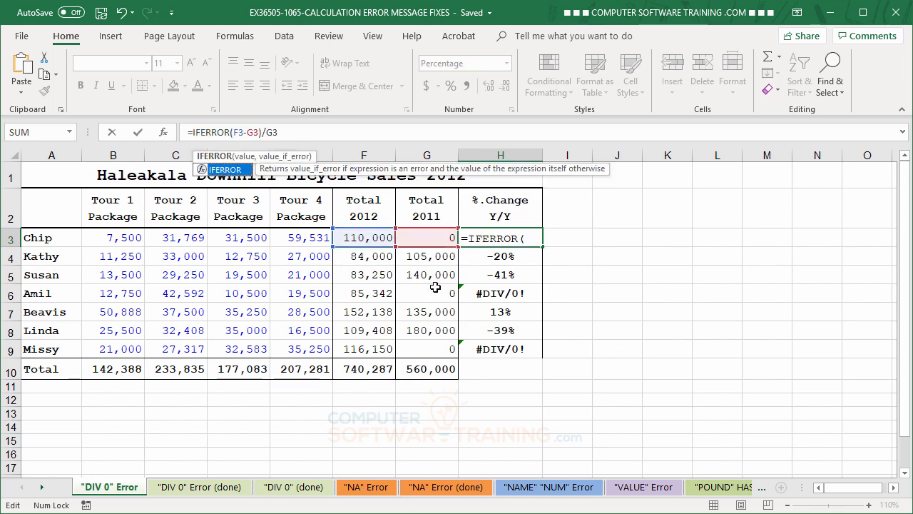
pyautogui.click(234, 132)
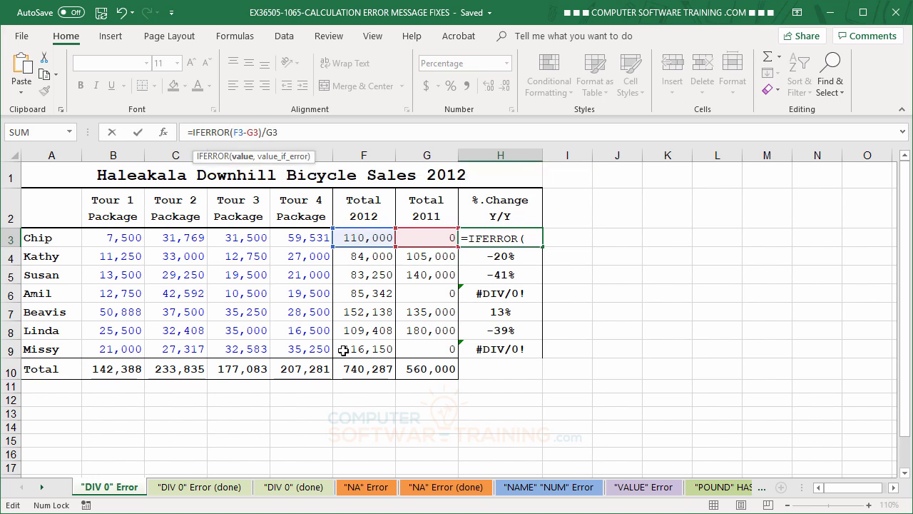
pyautogui.write('(')
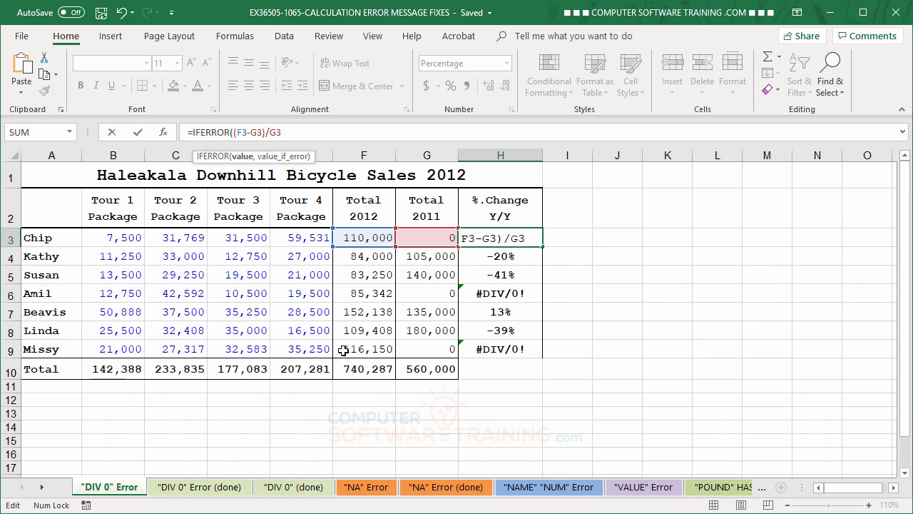
pyautogui.write('(')
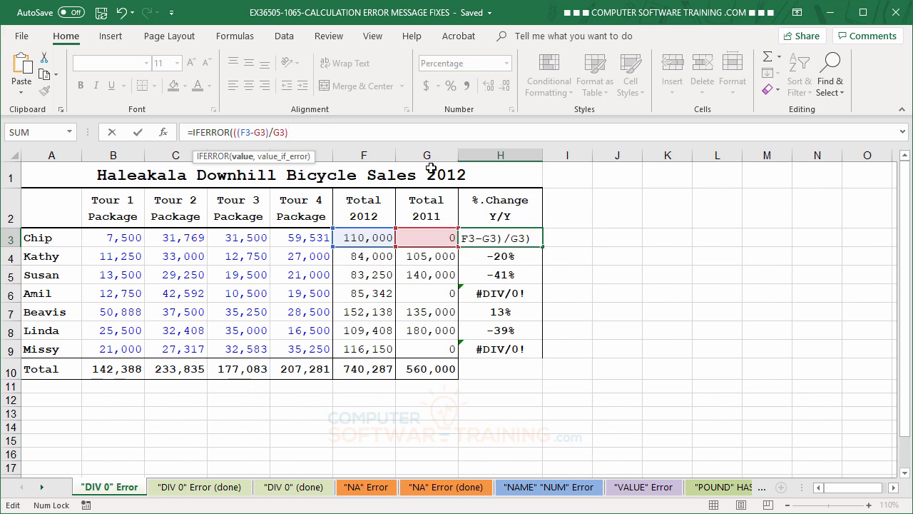
pyautogui.write(',')
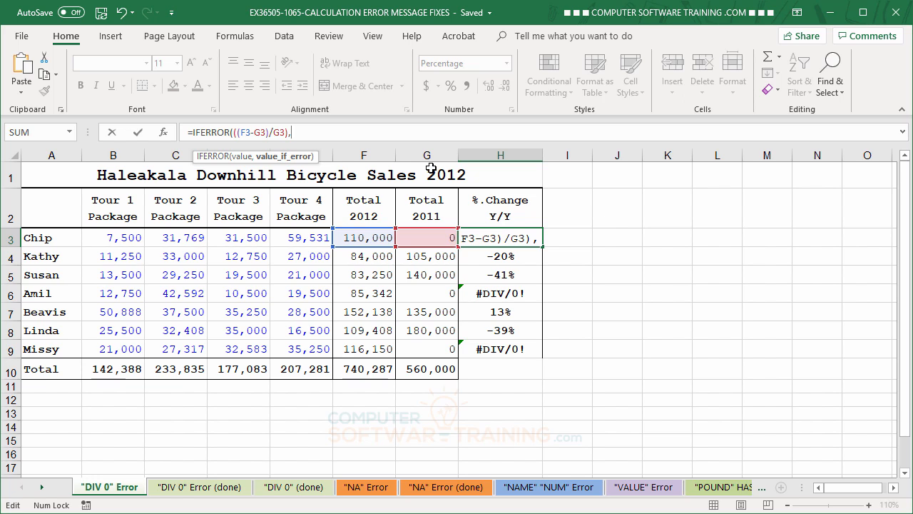
pyautogui.write('0)')
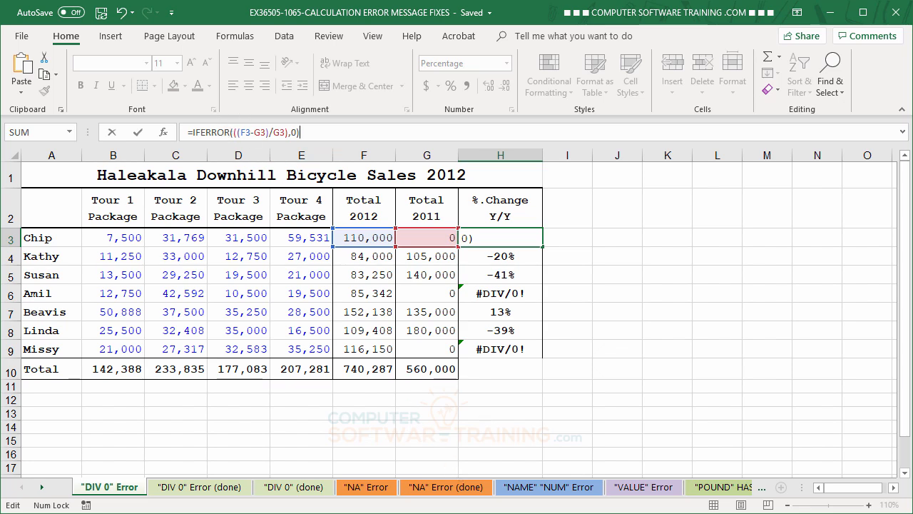
pyautogui.press('Return')
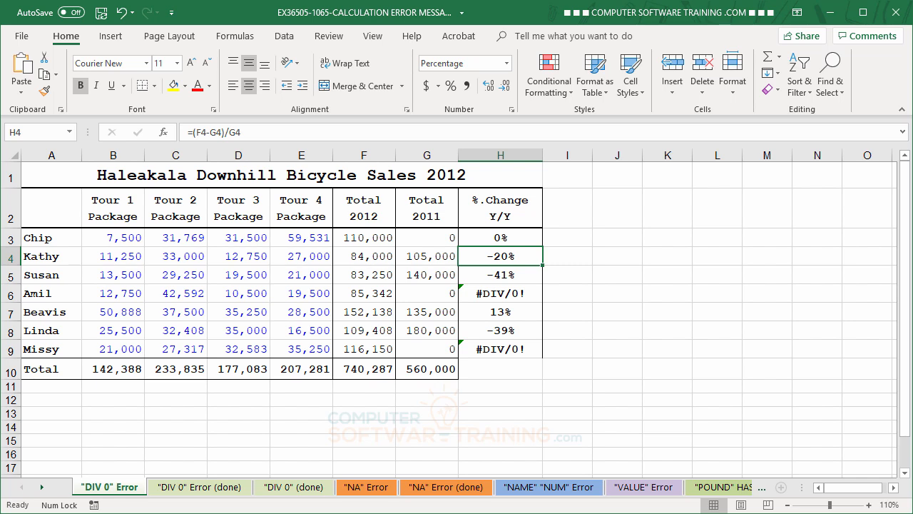
# Fill H3's IFERROR formula down to H9 so rows 6 and 9 show 0%.
pyautogui.click(519, 239)
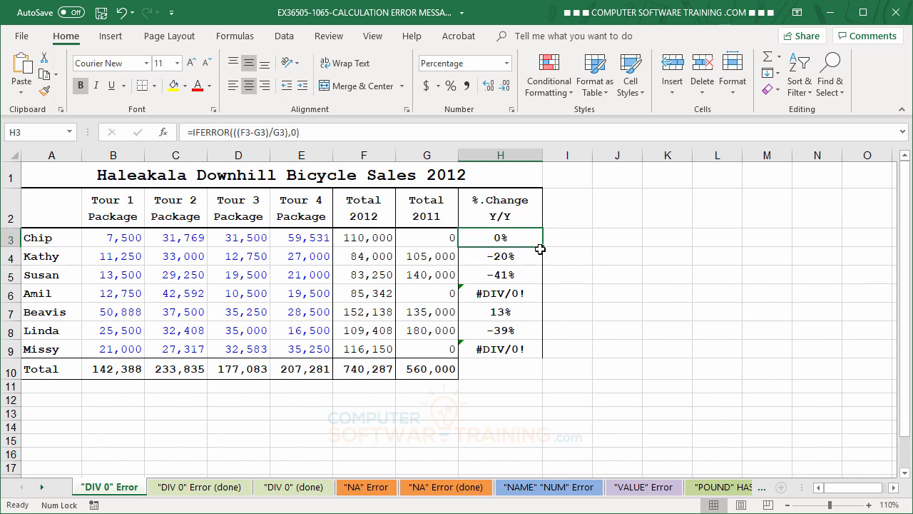
pyautogui.moveTo(540, 248); pyautogui.dragTo(540, 355)
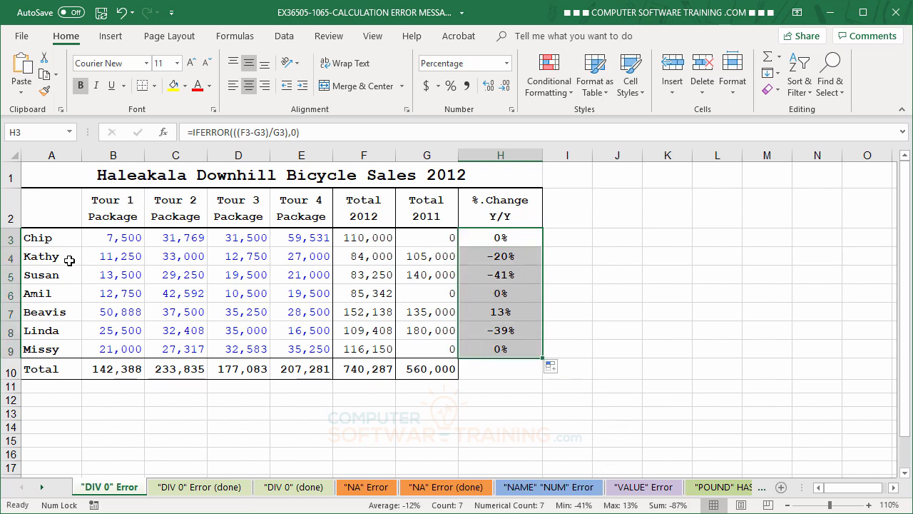
pyautogui.click(422, 238)
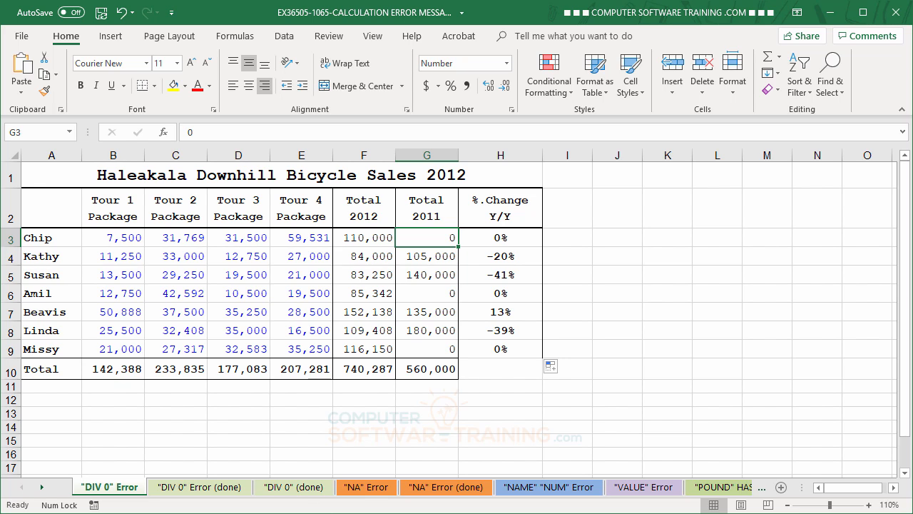
# On the "DIV 0" (done) sheet, compare the 0 fallback in H3 with the "Sorry" fallback in I3.
pyautogui.click(214, 489)
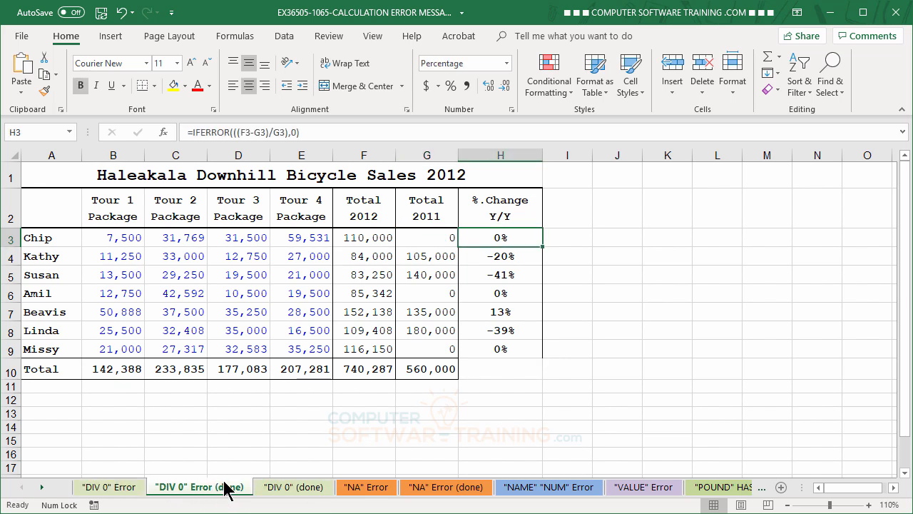
pyautogui.click(305, 493)
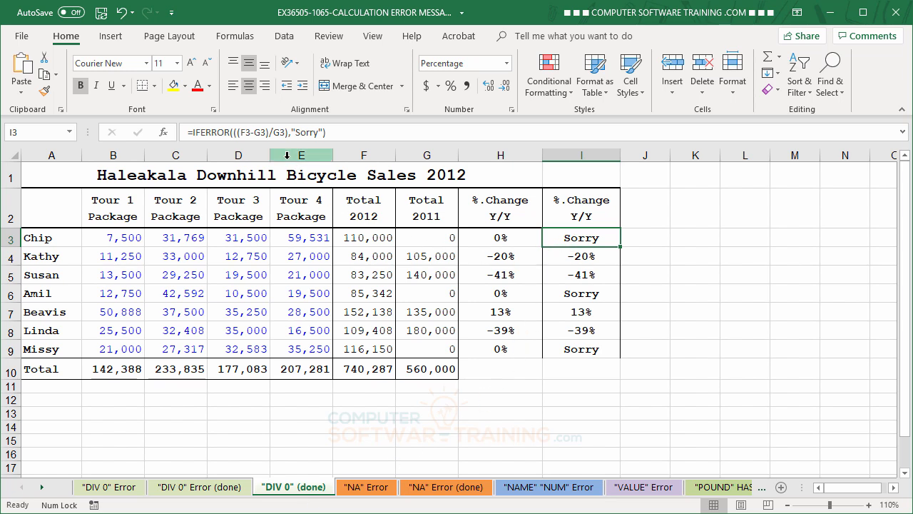
pyautogui.click(503, 239)
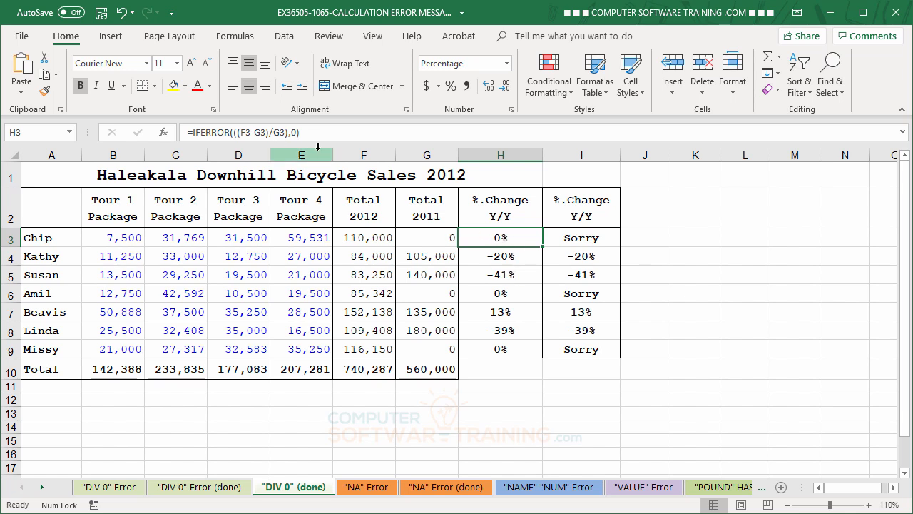
pyautogui.click(581, 239)
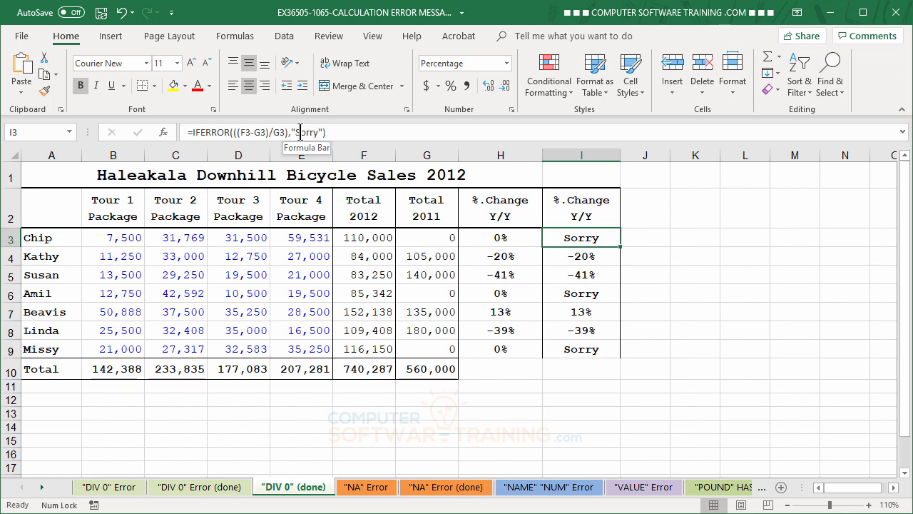
# Go to the "NA" Error sheet and select the Wooly Worms product name in D2.
pyautogui.click(376, 493)
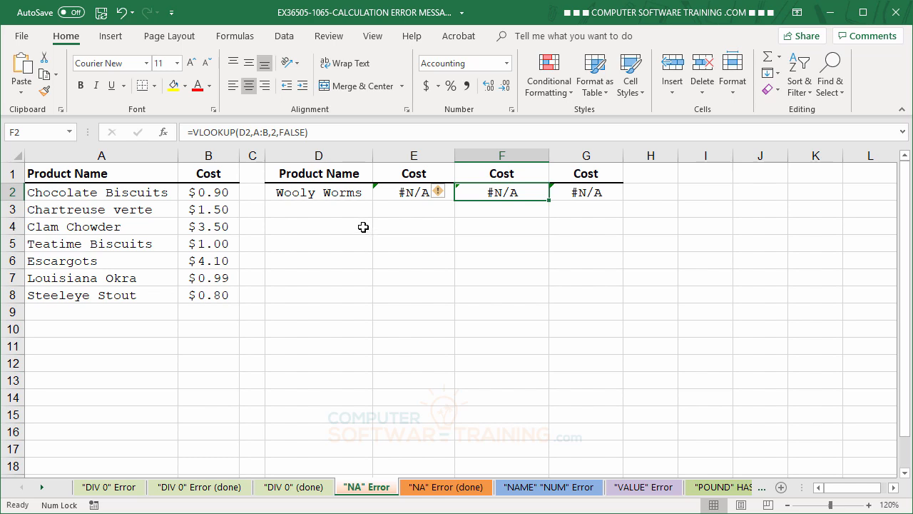
pyautogui.click(322, 193)
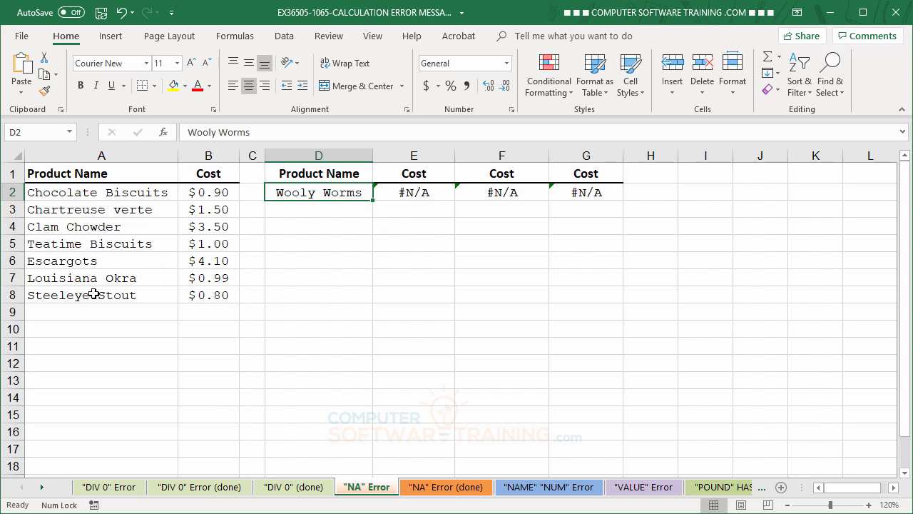
pyautogui.click(409, 191)
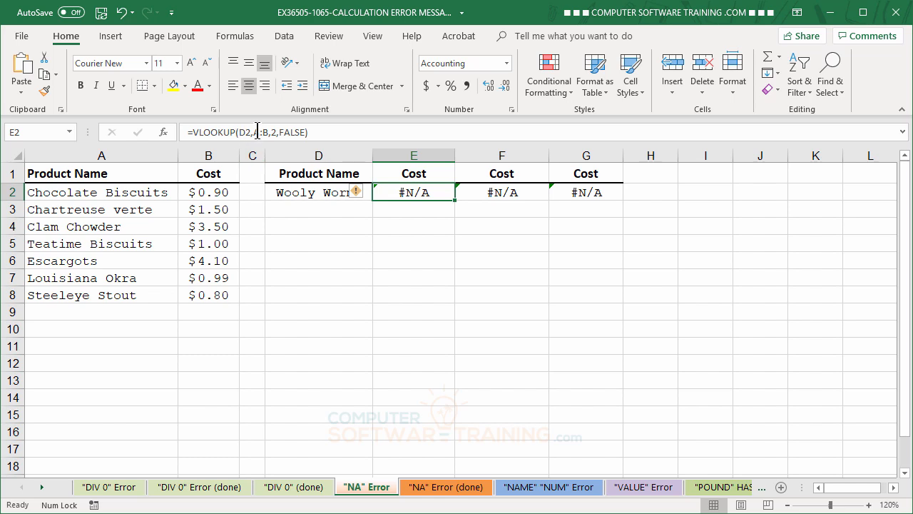
pyautogui.click(505, 192)
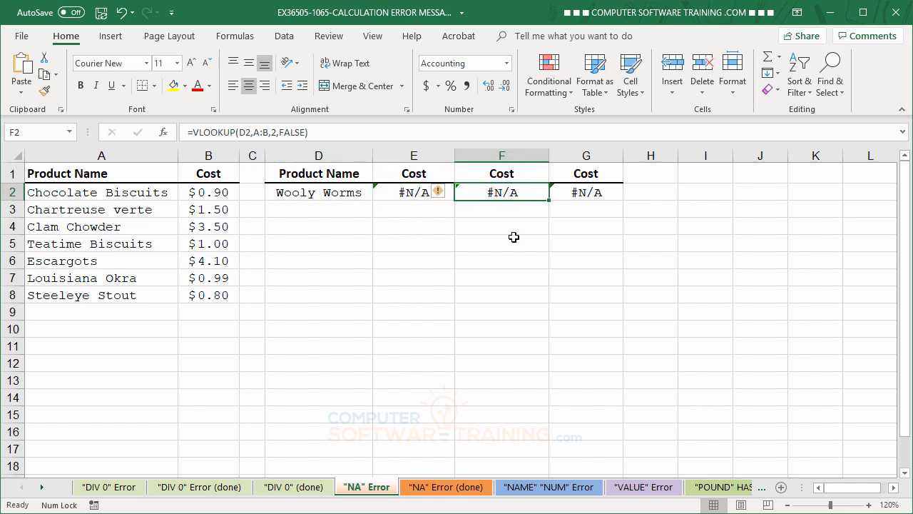
pyautogui.click(586, 196)
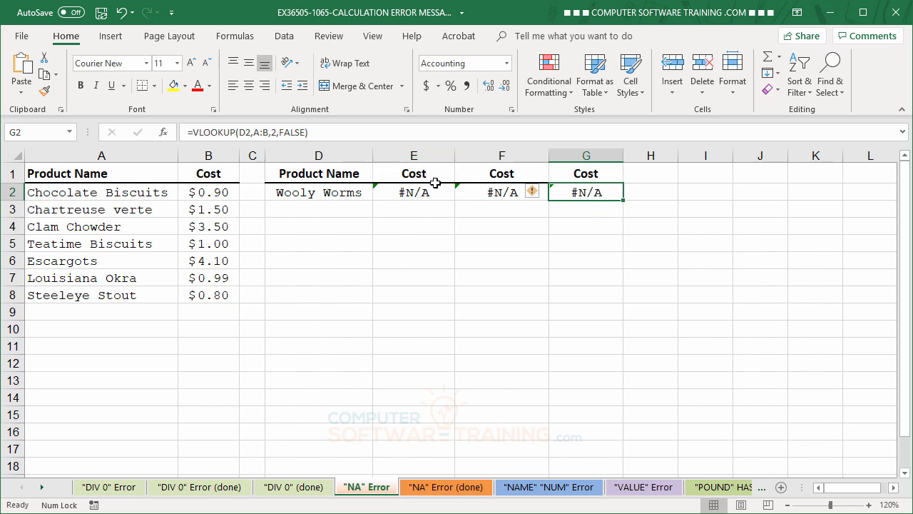
pyautogui.click(492, 193)
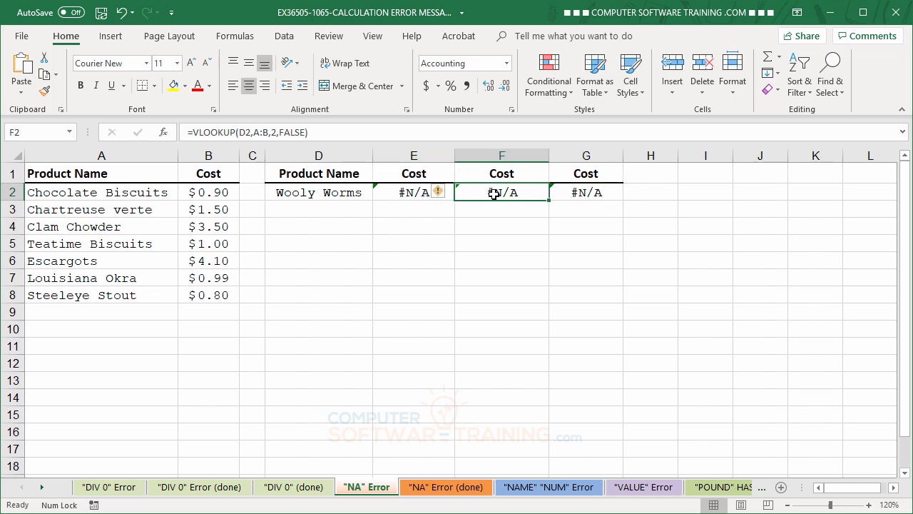
# Rewrite F2 as =IFERROR(VLOOKUP(D2,A:B,2,FALSE),"Sorry") so it shows Sorry.
pyautogui.click(194, 132)
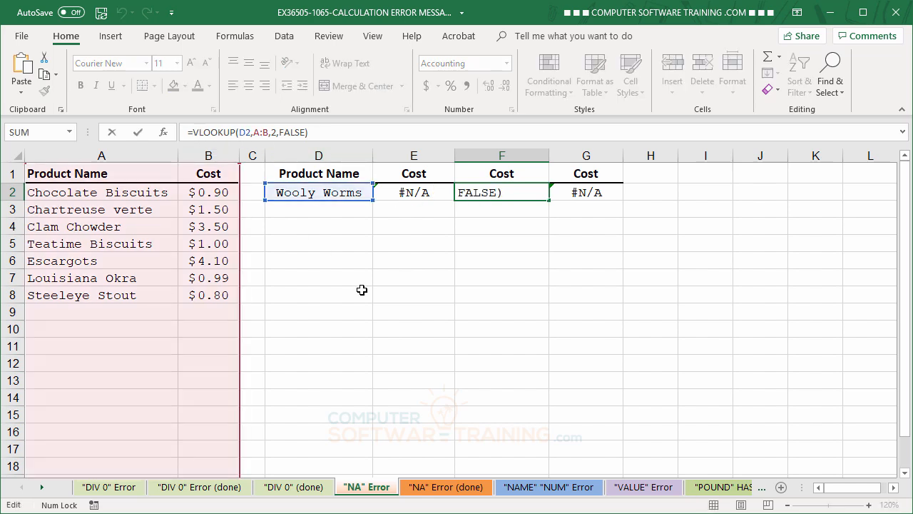
pyautogui.write('if')
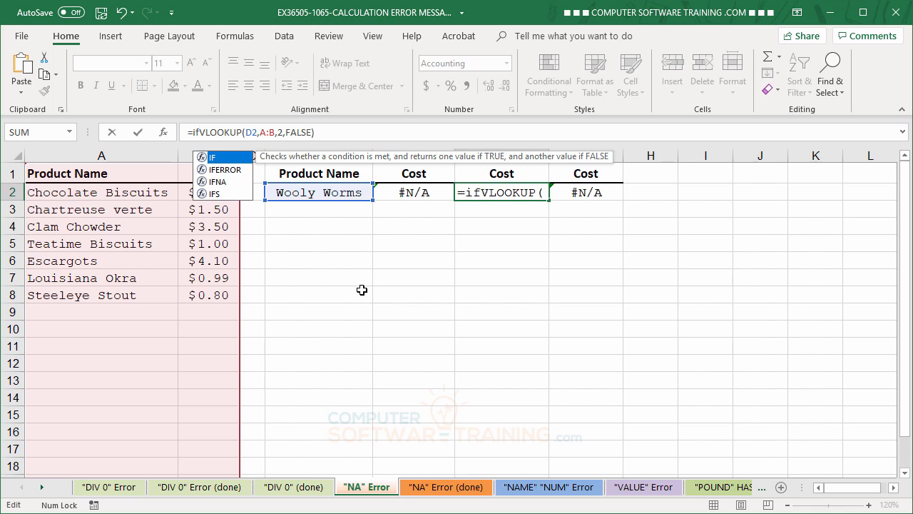
pyautogui.doubleClick(227, 170)
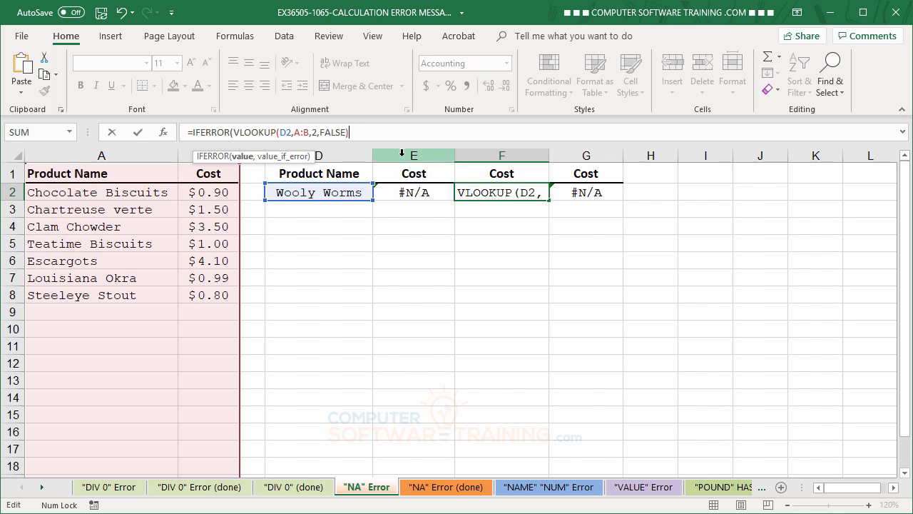
pyautogui.write(',')
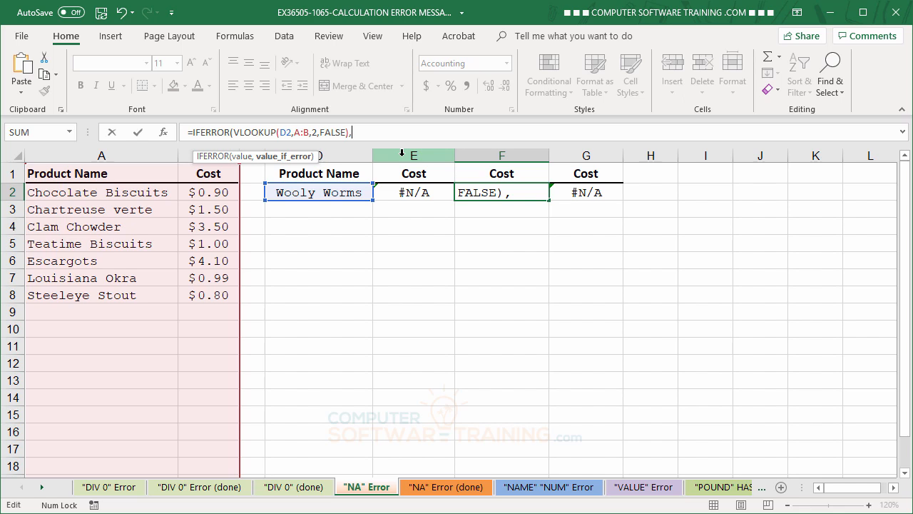
pyautogui.write('"Sorry')
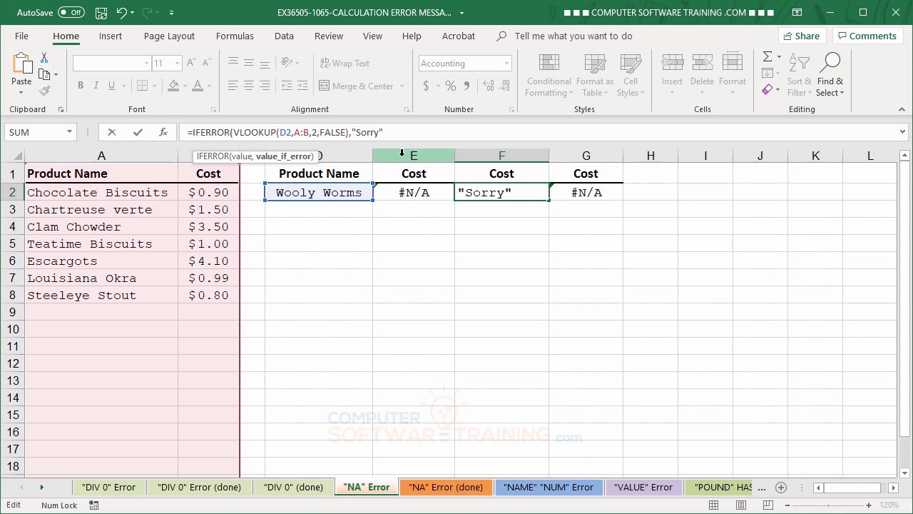
pyautogui.write(')')
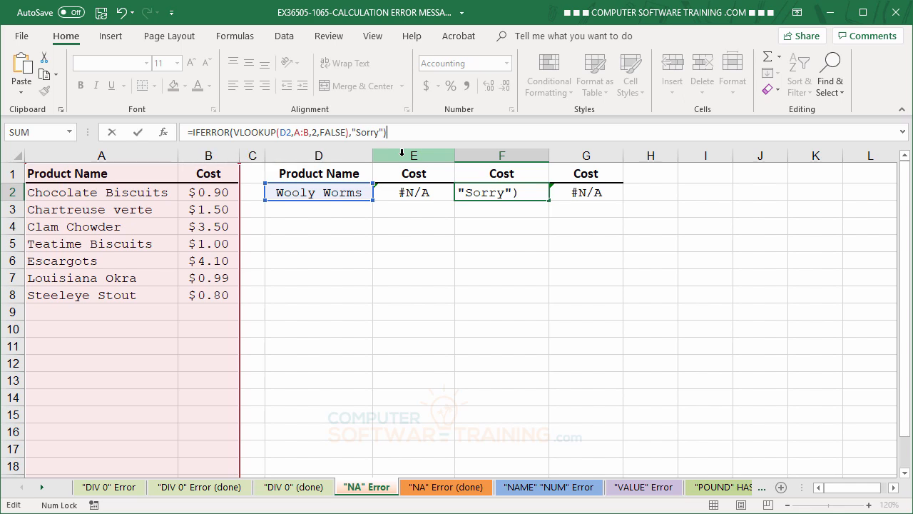
pyautogui.press('Return')
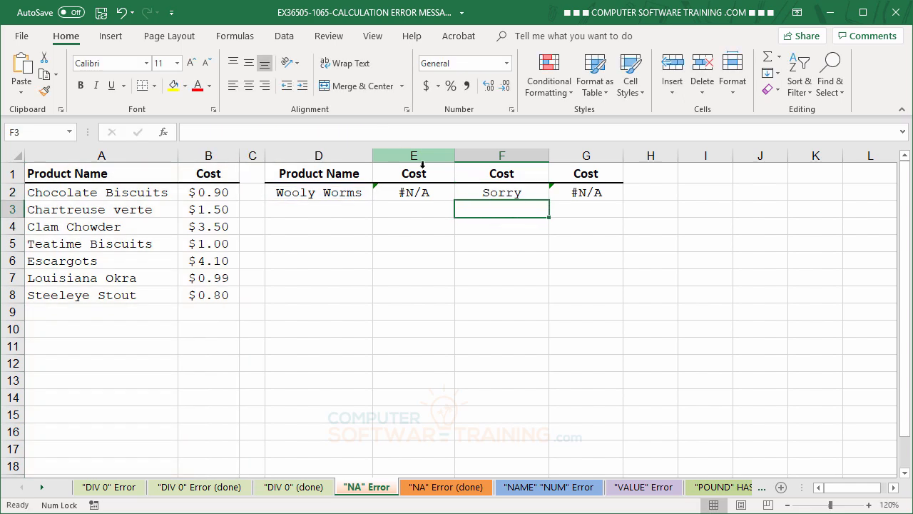
pyautogui.click(586, 192)
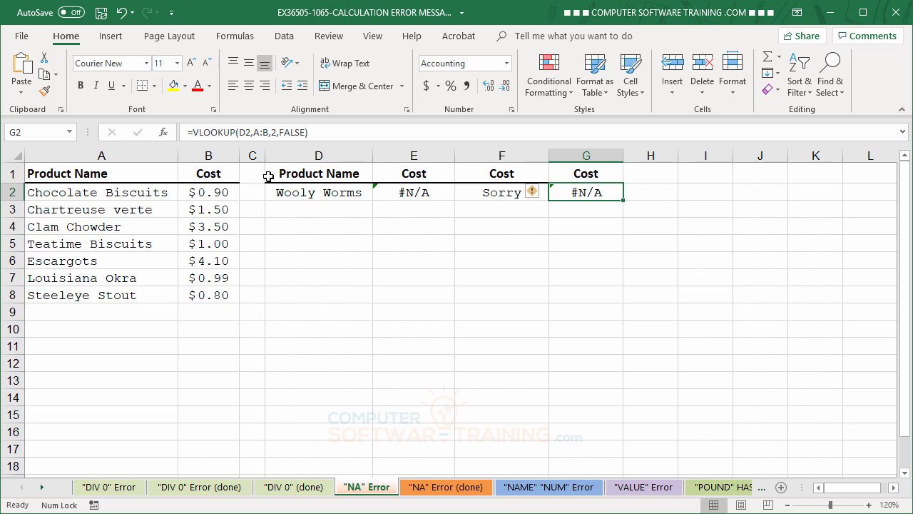
# Rewrite G2 as =IFERROR(VLOOKUP(D2,A:B,2,FALSE),0), then view the "NA" Error (done) sheet.
pyautogui.click(197, 133)
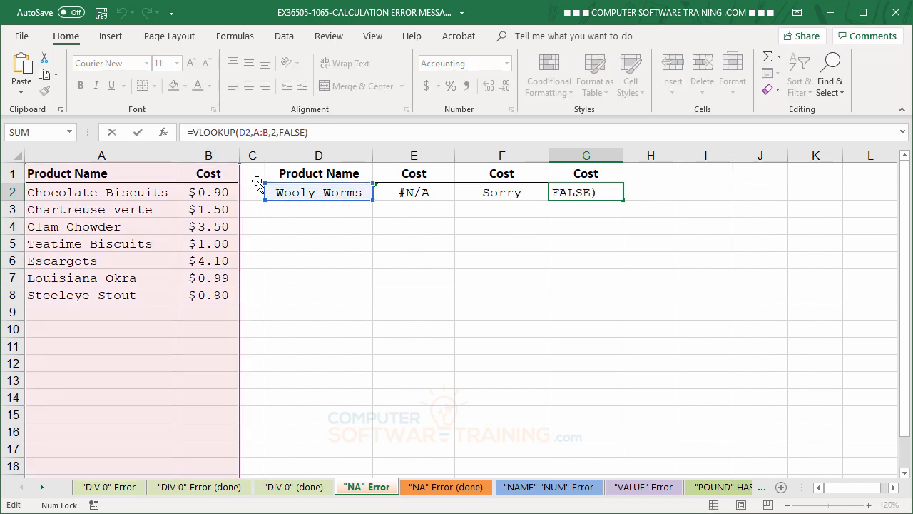
pyautogui.write('if')
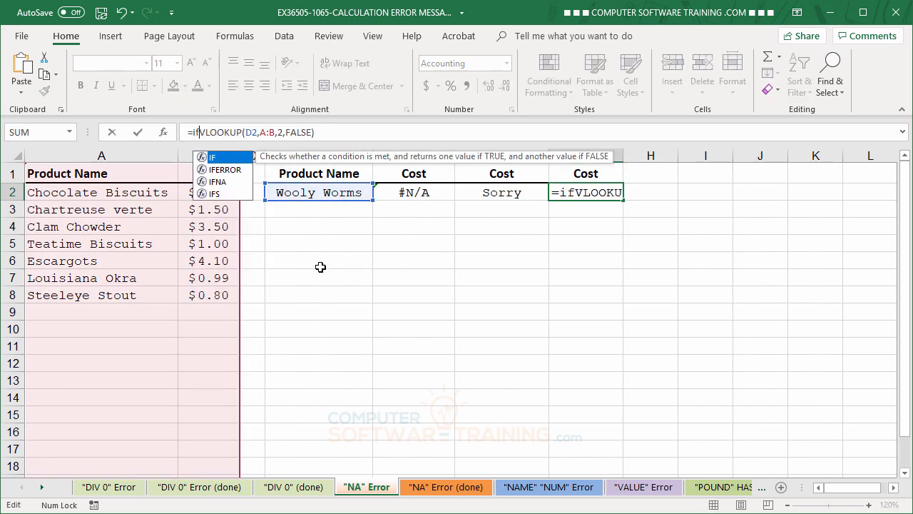
pyautogui.doubleClick(226, 169)
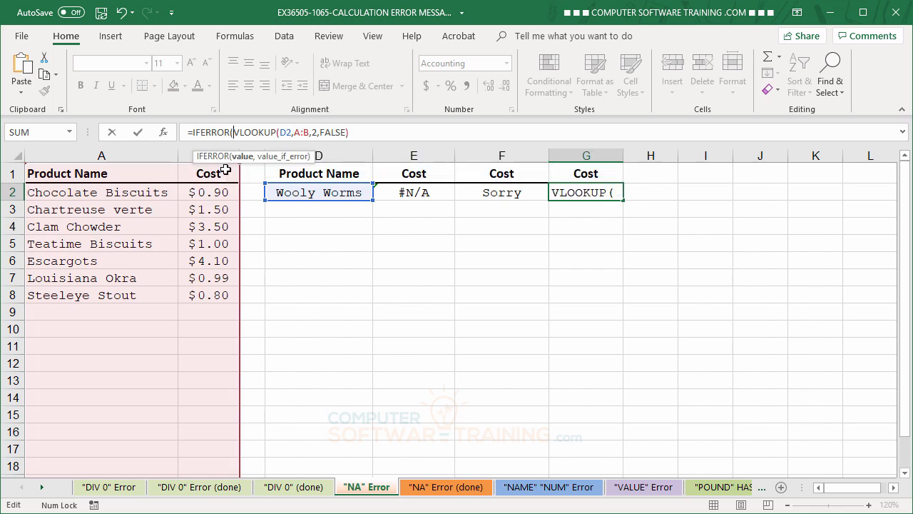
pyautogui.click(379, 133)
pyautogui.write(',')
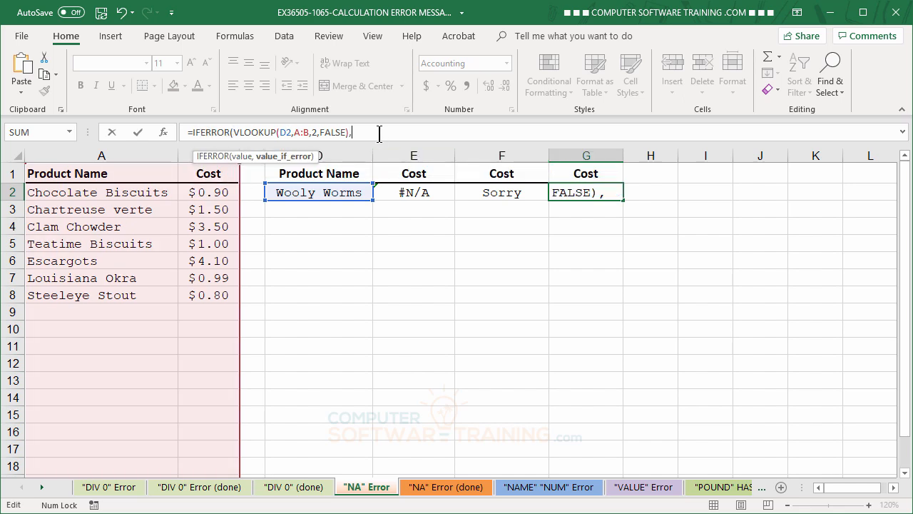
pyautogui.write('0)')
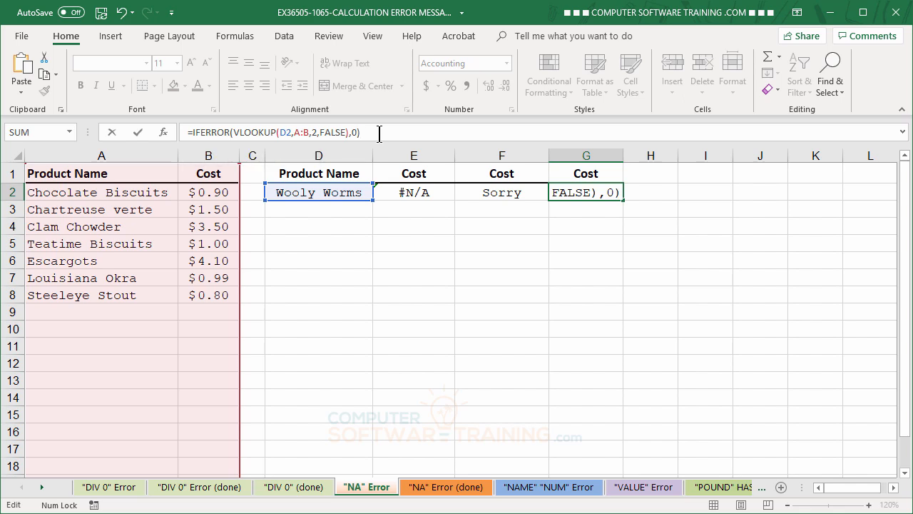
pyautogui.press('Return')
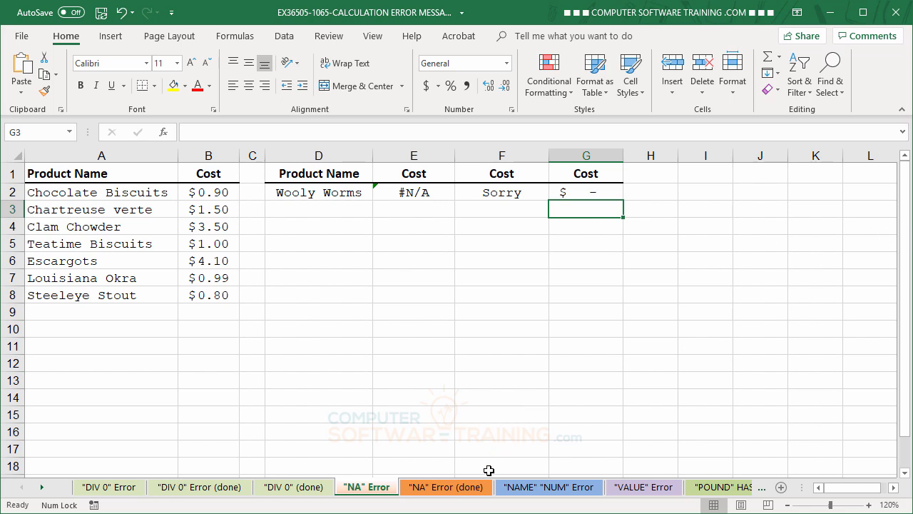
pyautogui.click(474, 493)
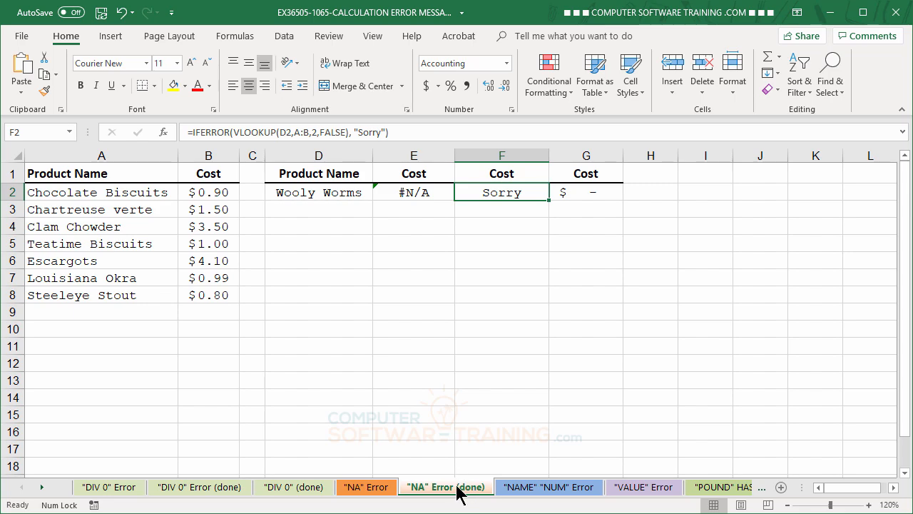
# Switch to the "NAME" "NUM" Error sheet with the King Lahaina High grades table.
pyautogui.click(568, 491)
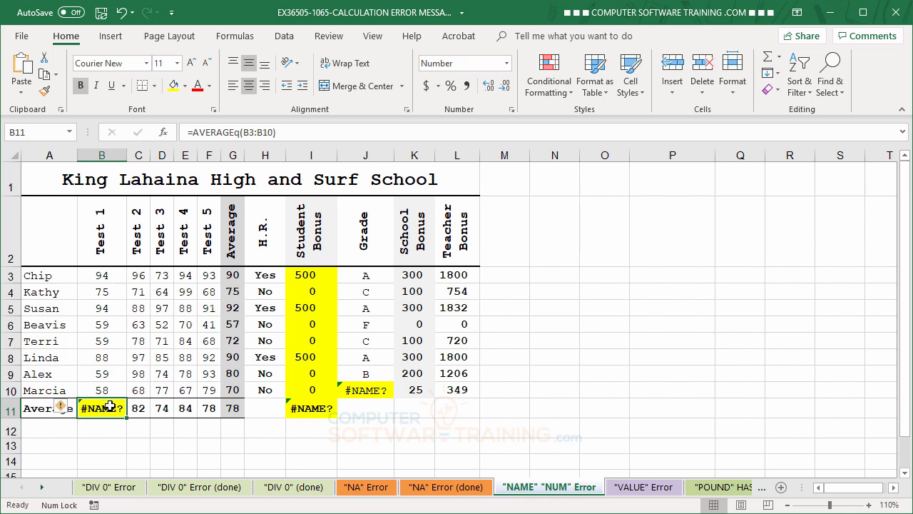
# Remove the stray q from =AVERAGEq(B3:B10) in B11 so Test 1 averages 73.
pyautogui.click(235, 132)
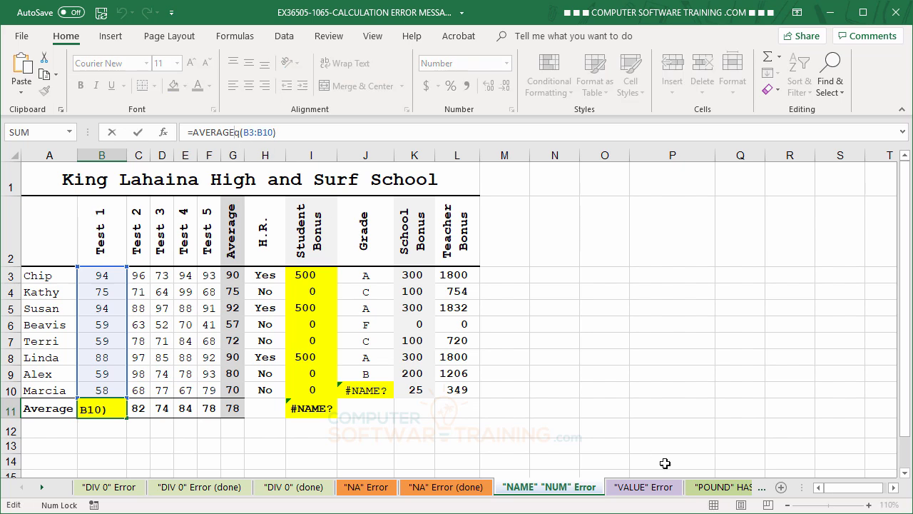
pyautogui.press('BackSpace')
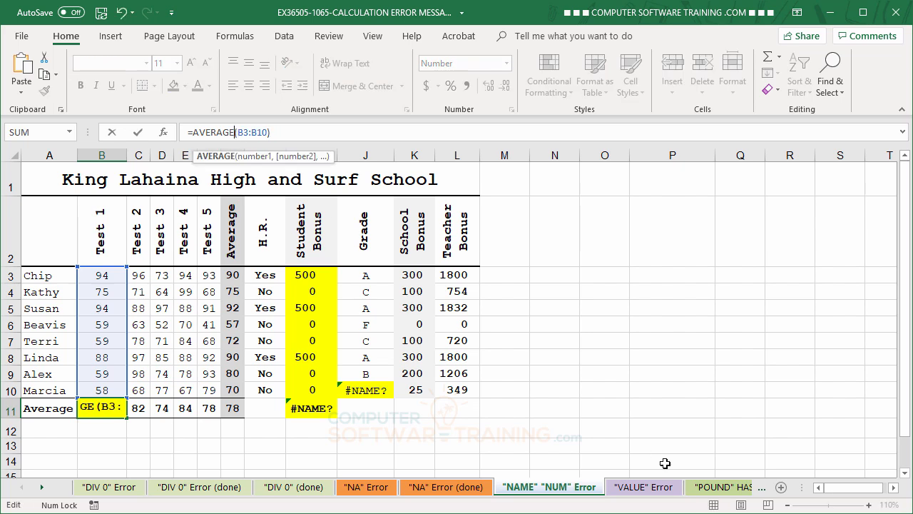
pyautogui.press('Return')
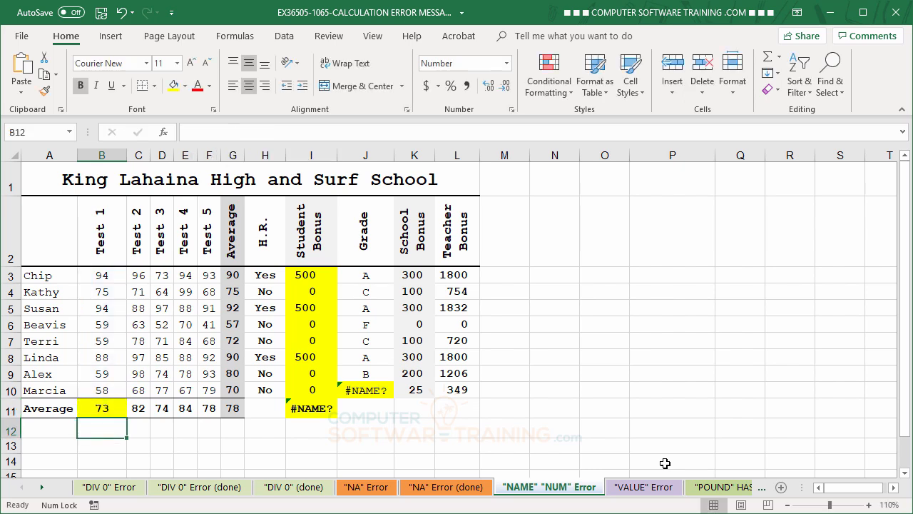
pyautogui.click(309, 407)
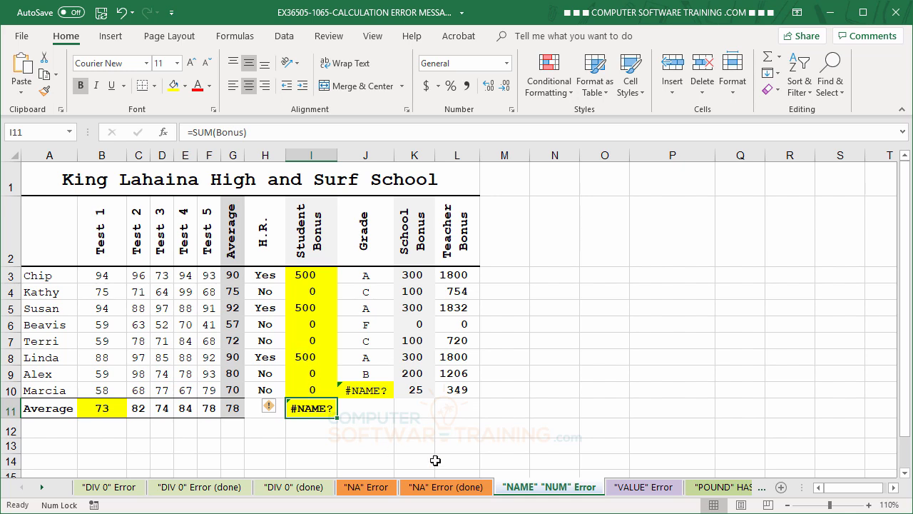
# Inspect I11's =SUM(Bonus) formula and select the Student Bonus cells I3:I10.
pyautogui.click(590, 361)
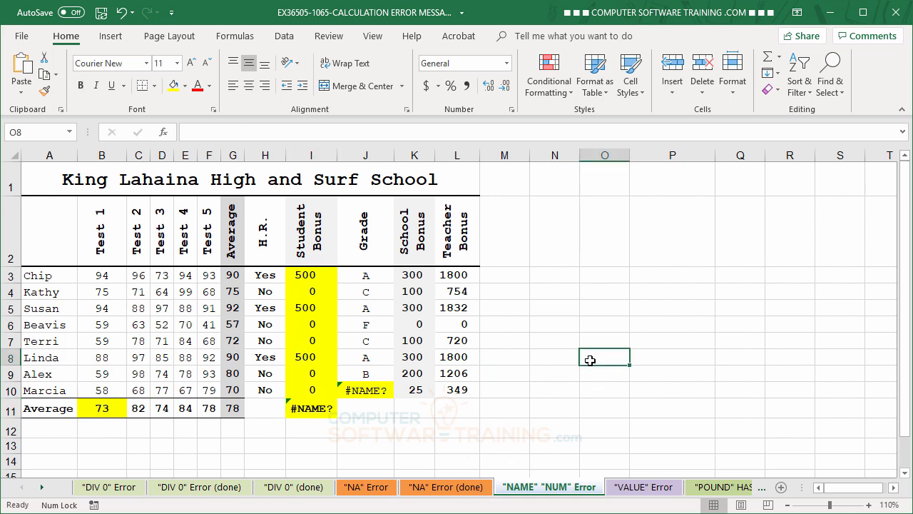
pyautogui.click(308, 279)
pyautogui.moveTo(308, 278); pyautogui.dragTo(315, 391)
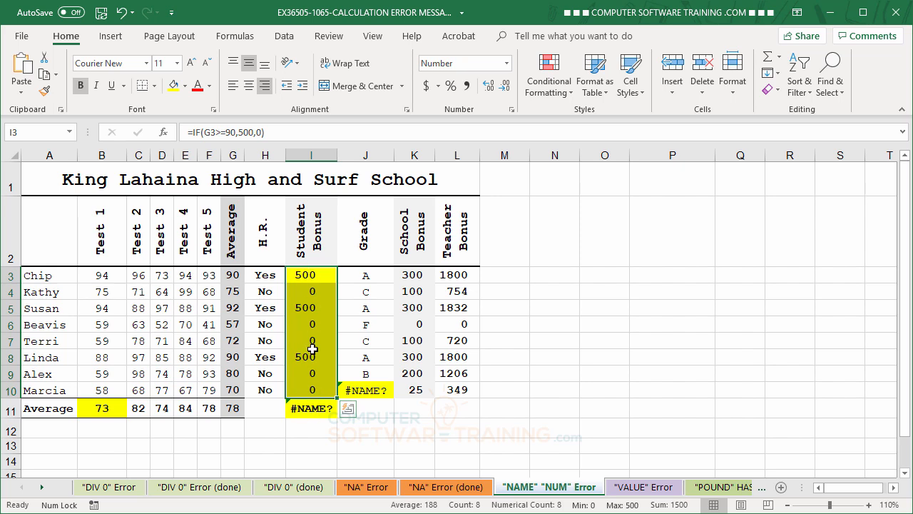
pyautogui.click(608, 425)
pyautogui.click(320, 408)
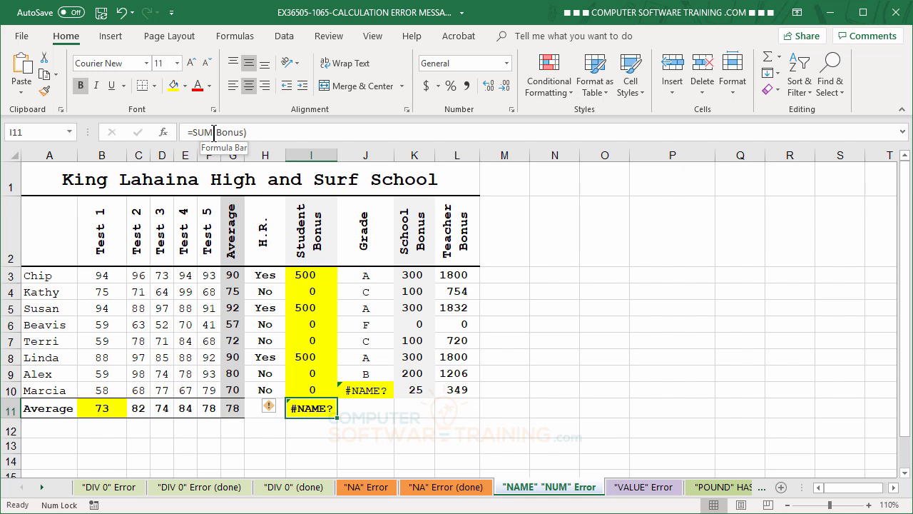
pyautogui.click(742, 315)
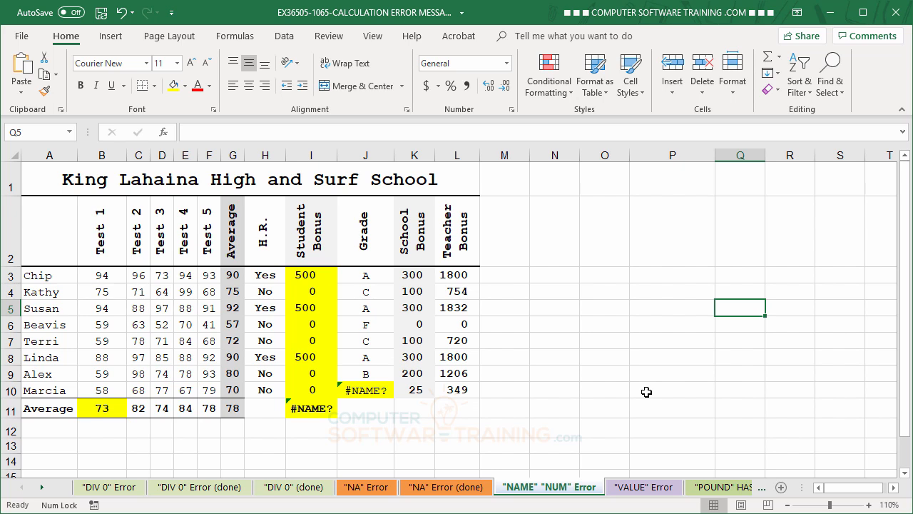
pyautogui.click(303, 412)
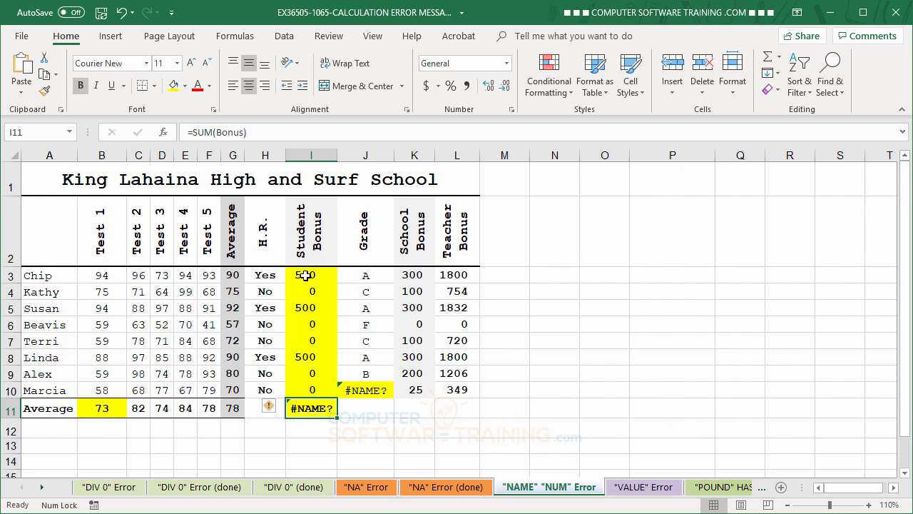
pyautogui.moveTo(307, 274); pyautogui.dragTo(313, 382)
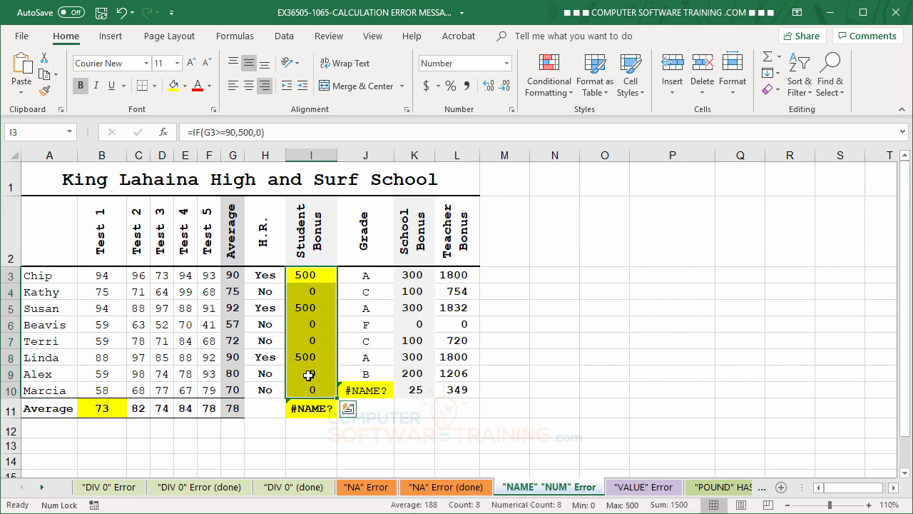
# Name the range I3:I10 "Bonus" so I11's =SUM(Bonus) totals 1500.
pyautogui.click(28, 133)
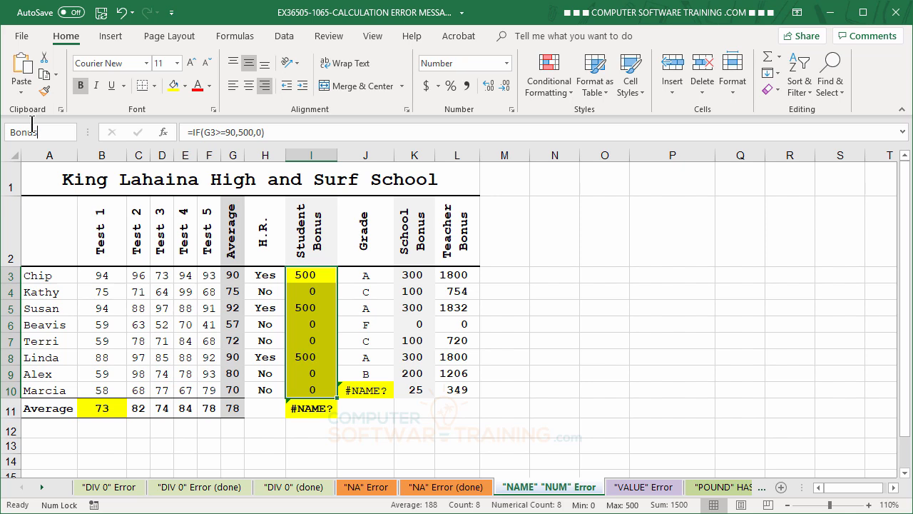
pyautogui.press('Return')
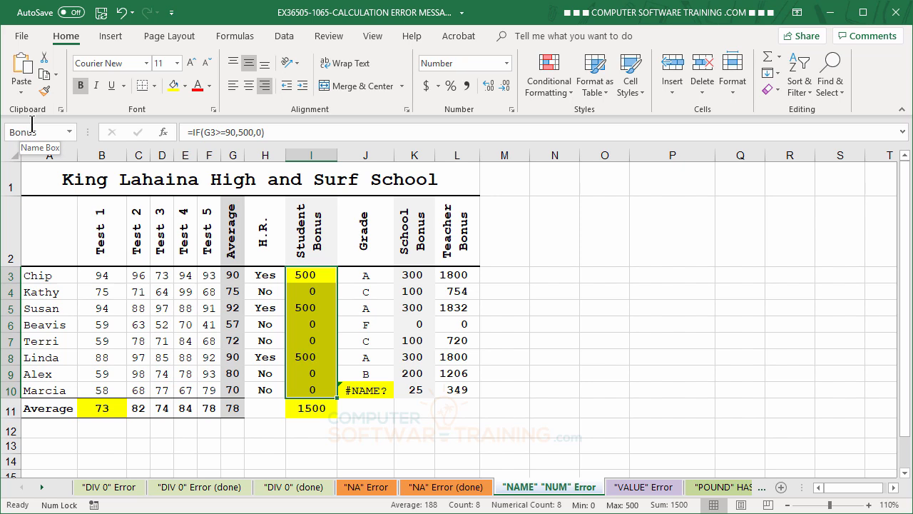
pyautogui.click(595, 391)
pyautogui.click(308, 407)
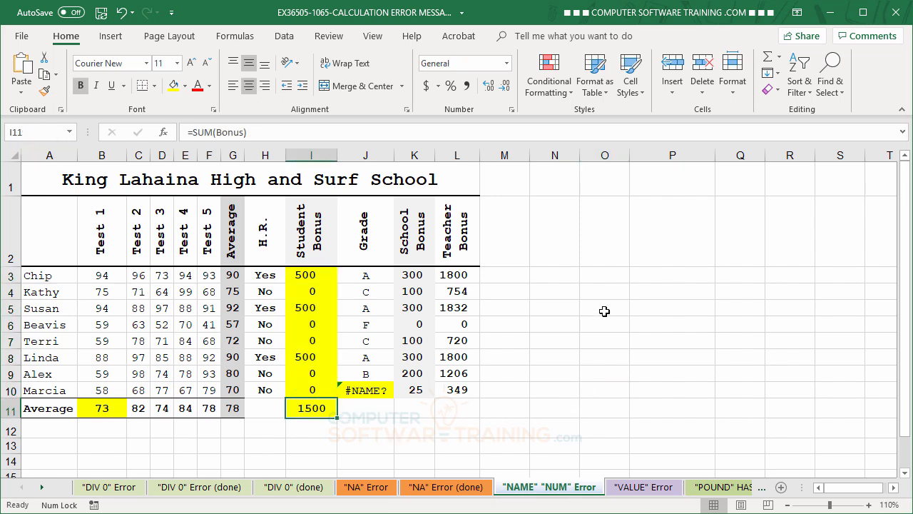
# Confirm the Bonus name selects I3:I10 and I11 uses =SUM(Bonus).
pyautogui.moveTo(658, 307); pyautogui.dragTo(658, 341)
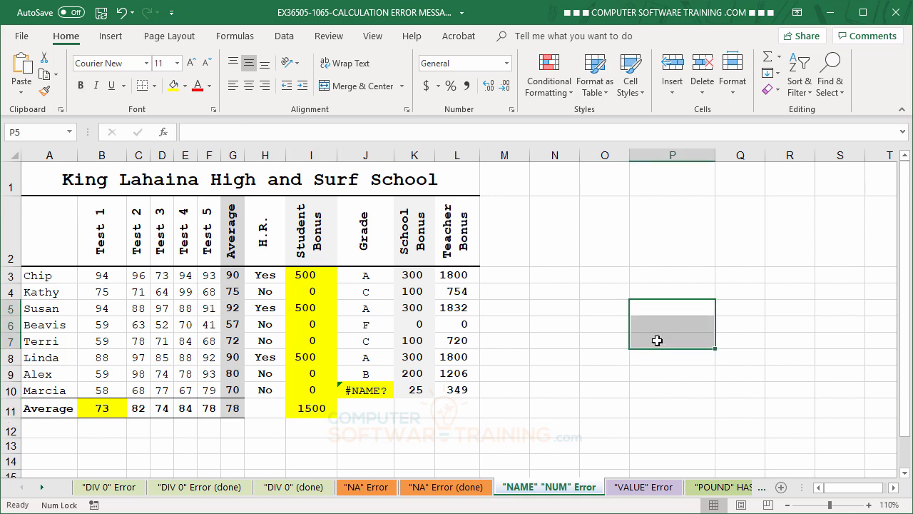
pyautogui.click(69, 132)
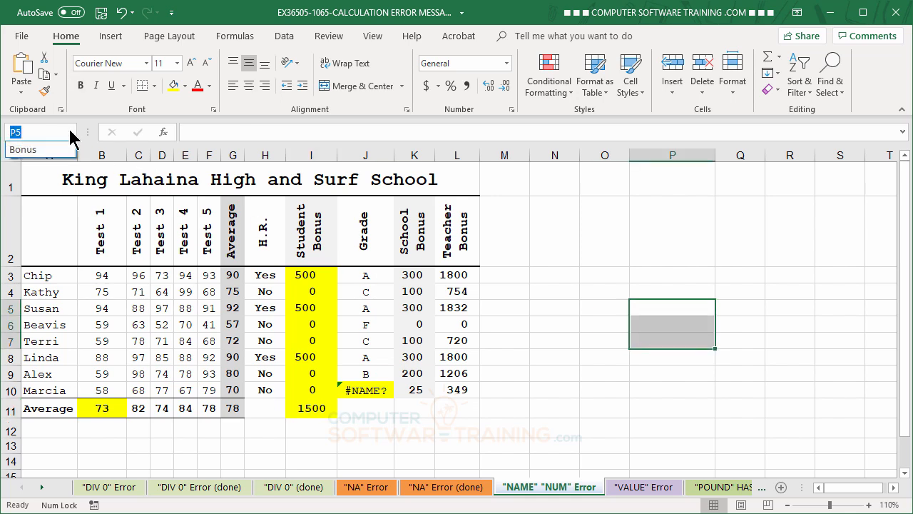
pyautogui.click(23, 149)
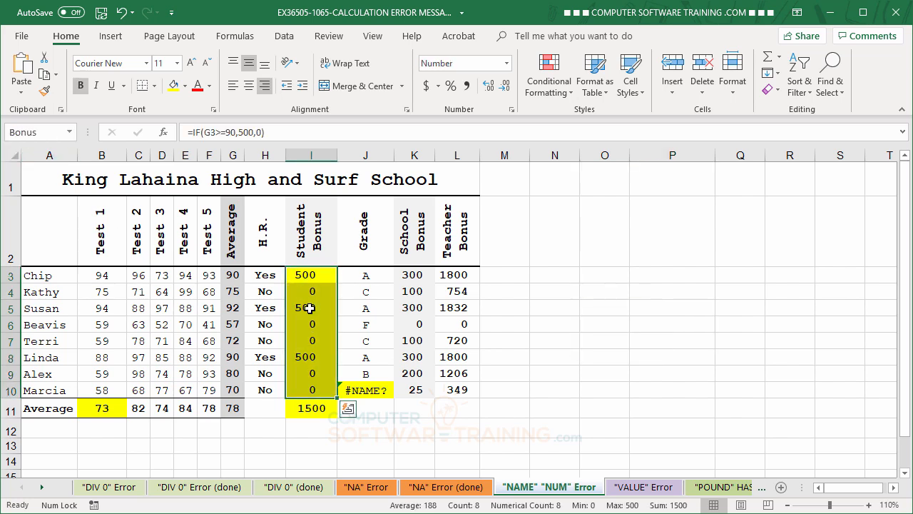
pyautogui.click(314, 411)
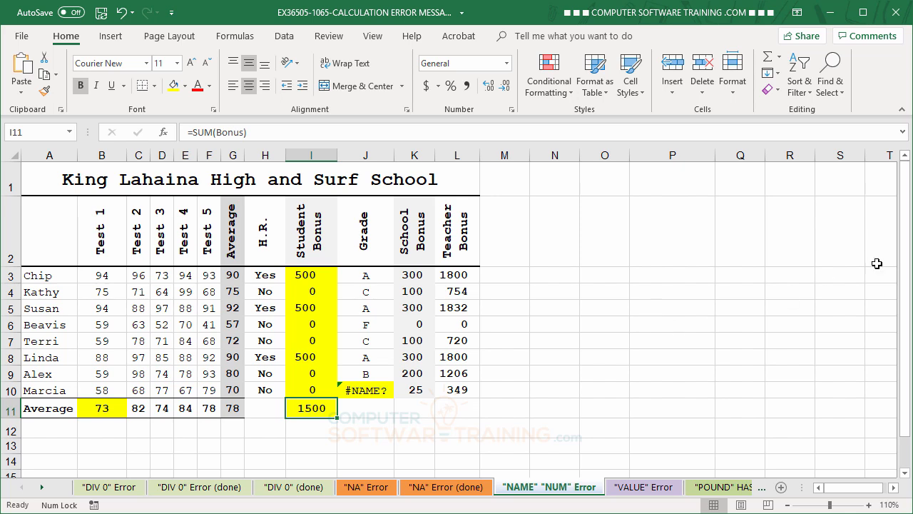
# Correct the misspelled IFF to IF in J10's grade formula so it shows D.
pyautogui.click(363, 393)
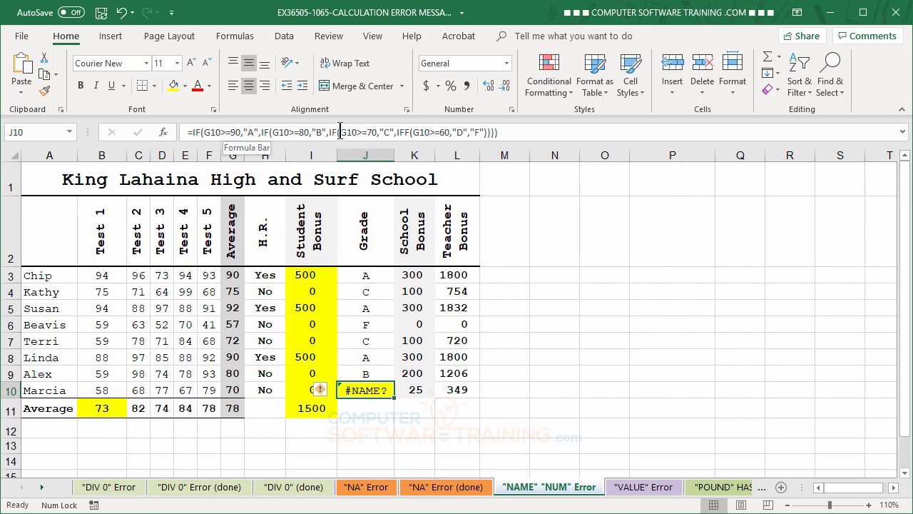
pyautogui.click(403, 133)
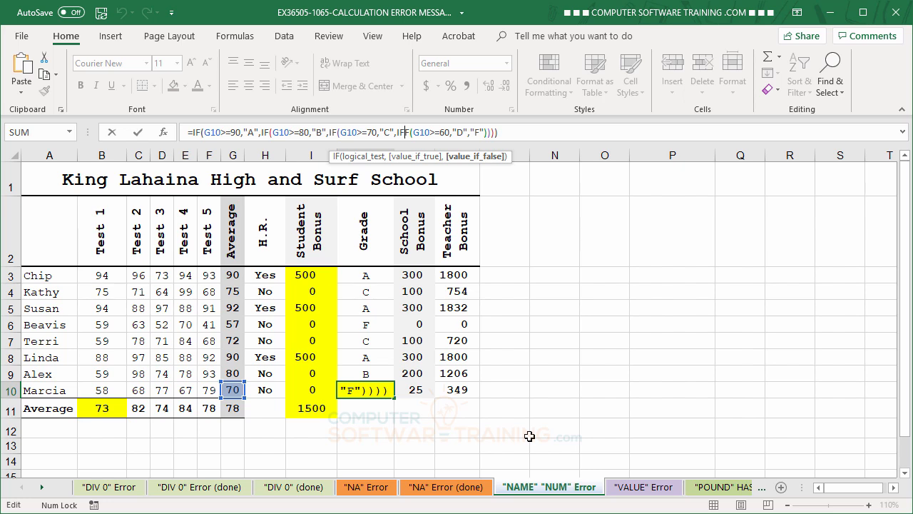
pyautogui.press('Delete')
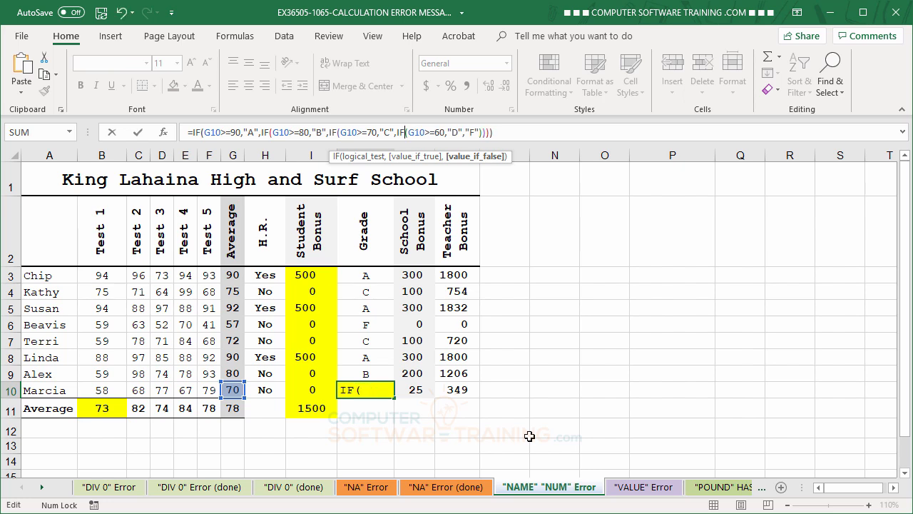
pyautogui.press('Return')
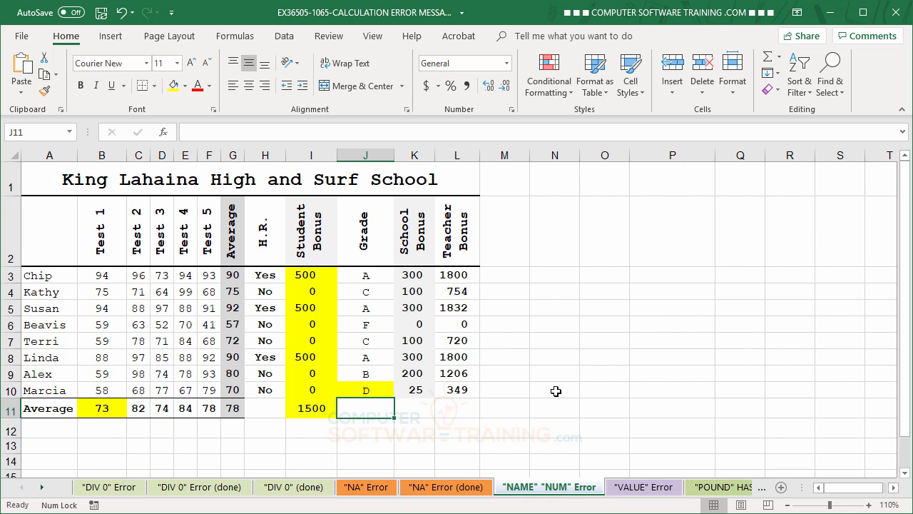
# Switch to the "VALUE" Error sheet, whose 5-Day Holidays column shows #VALUE!
pyautogui.click(645, 487)
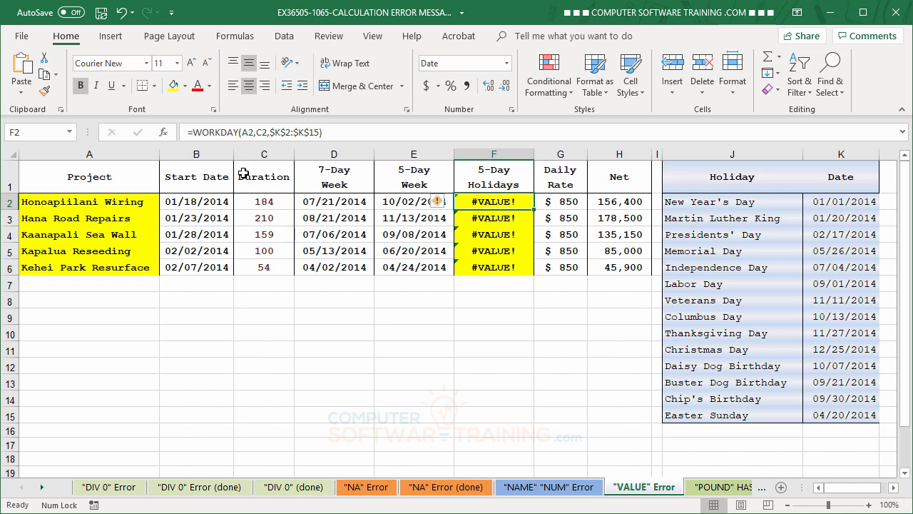
# Repoint F2's WORKDAY start date from A2 to B2 and fill it down to F6.
pyautogui.click(246, 132)
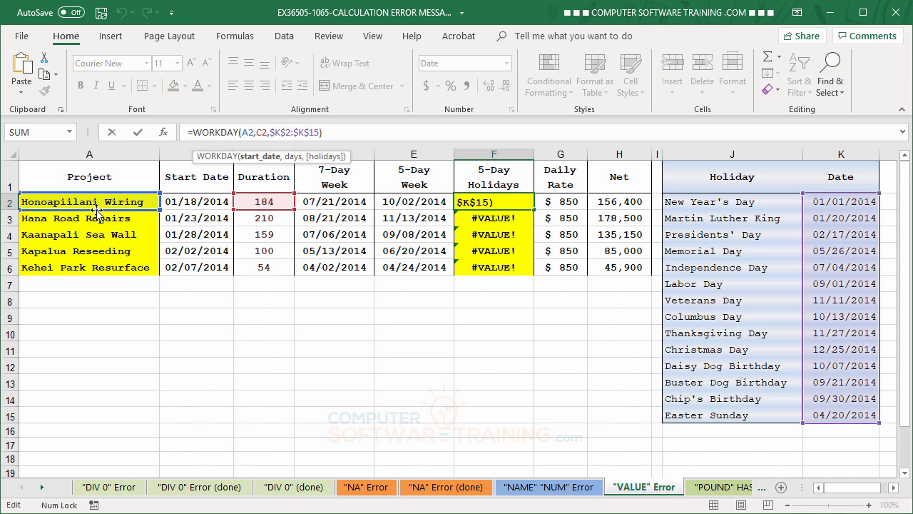
pyautogui.moveTo(96, 210); pyautogui.dragTo(193, 209)
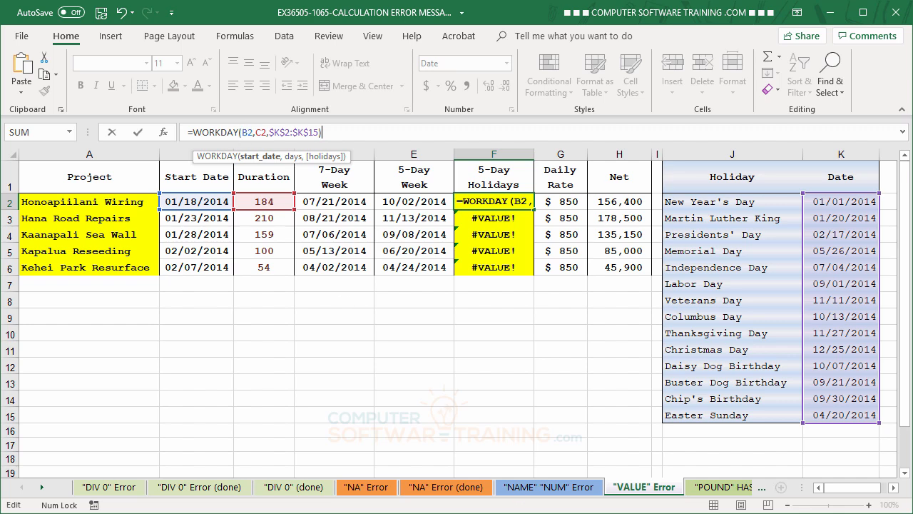
pyautogui.press('Return')
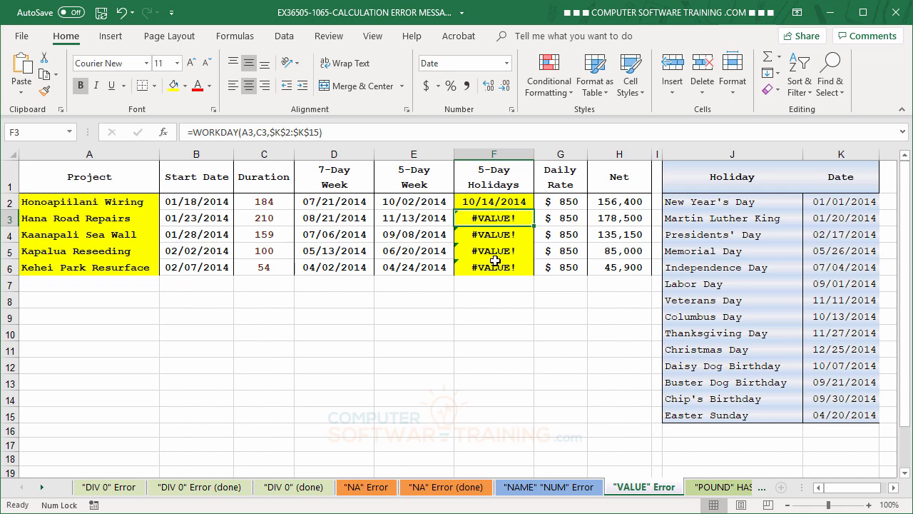
pyautogui.click(492, 201)
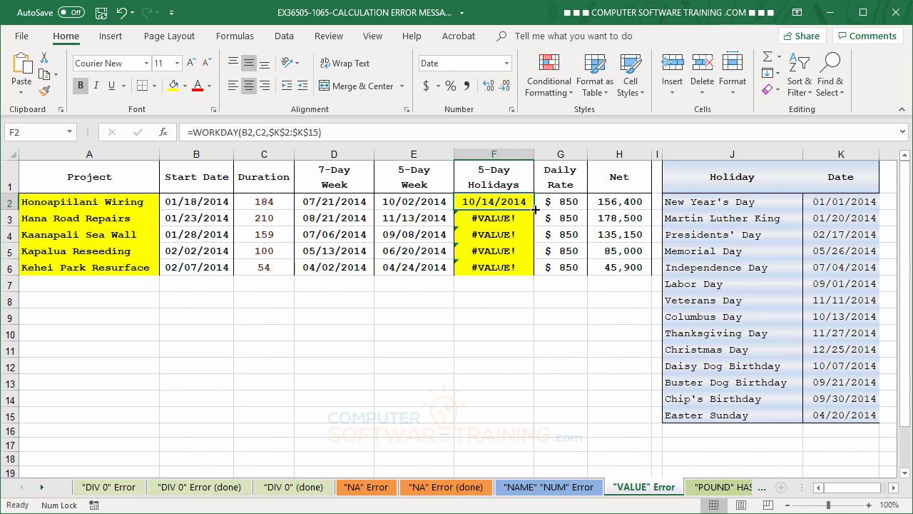
pyautogui.doubleClick(535, 209)
pyautogui.click(458, 393)
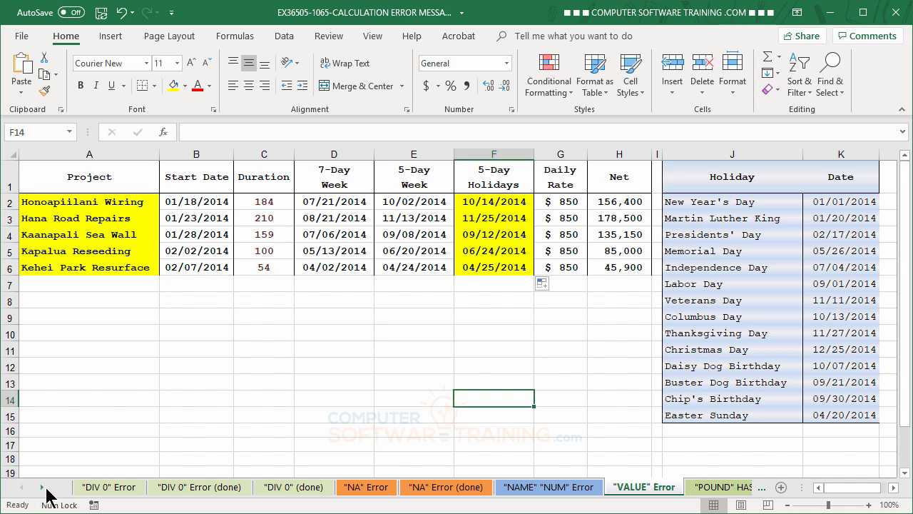
# Switch to the "POUND" HASH" Error sheet and inspect the values hidden in A2, B2 and A3.
pyautogui.click(42, 487)
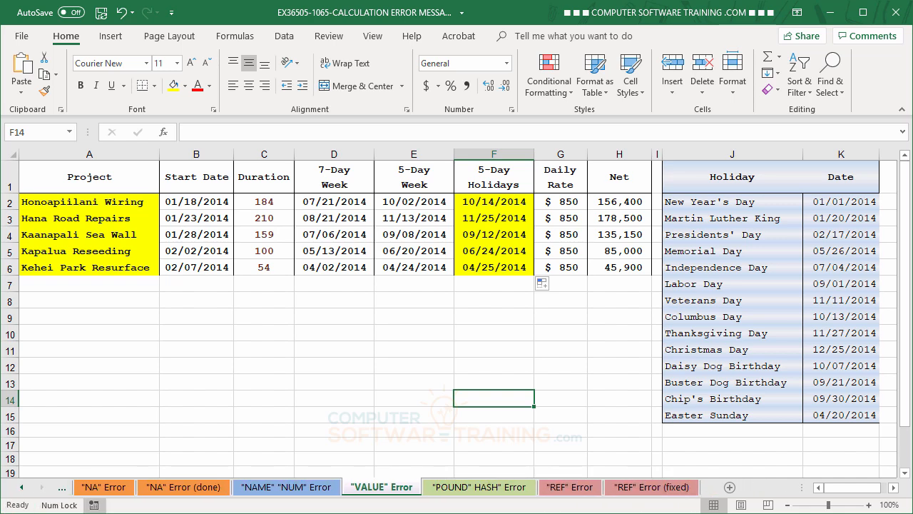
pyautogui.click(486, 491)
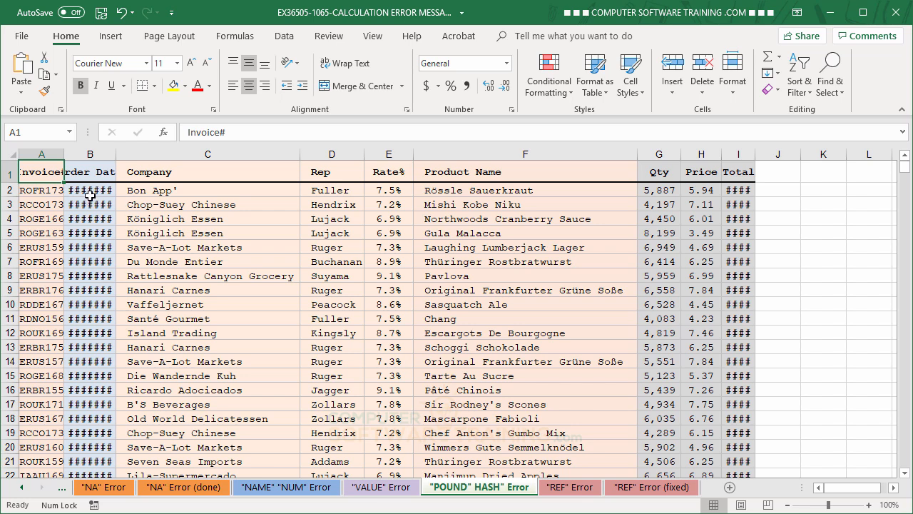
pyautogui.moveTo(103, 198)
pyautogui.click(47, 191)
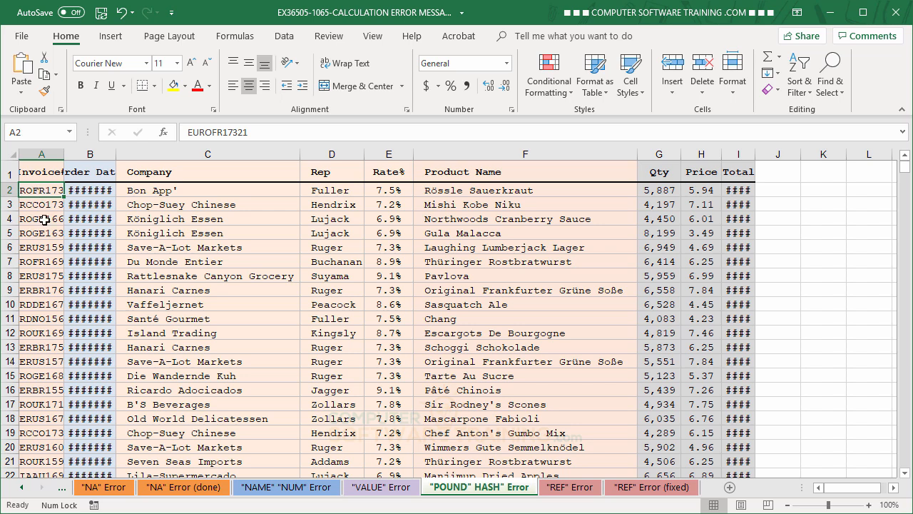
pyautogui.click(98, 190)
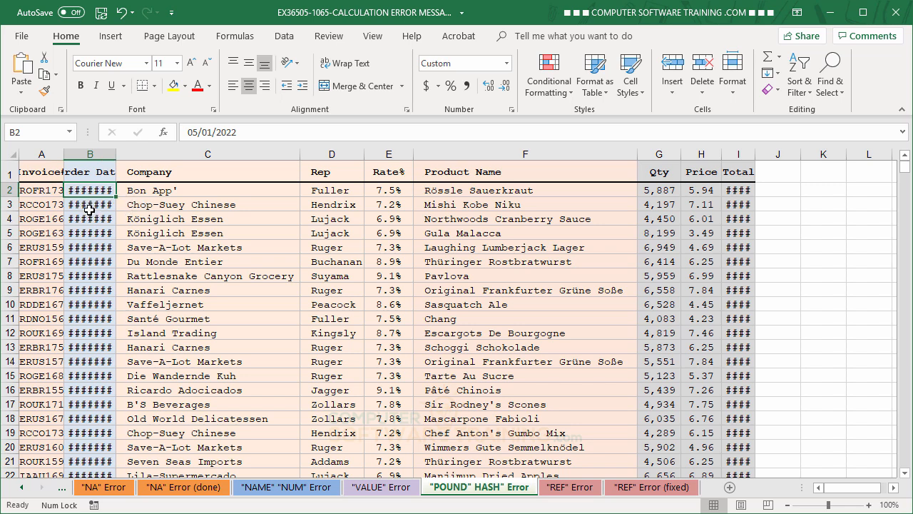
pyautogui.click(46, 206)
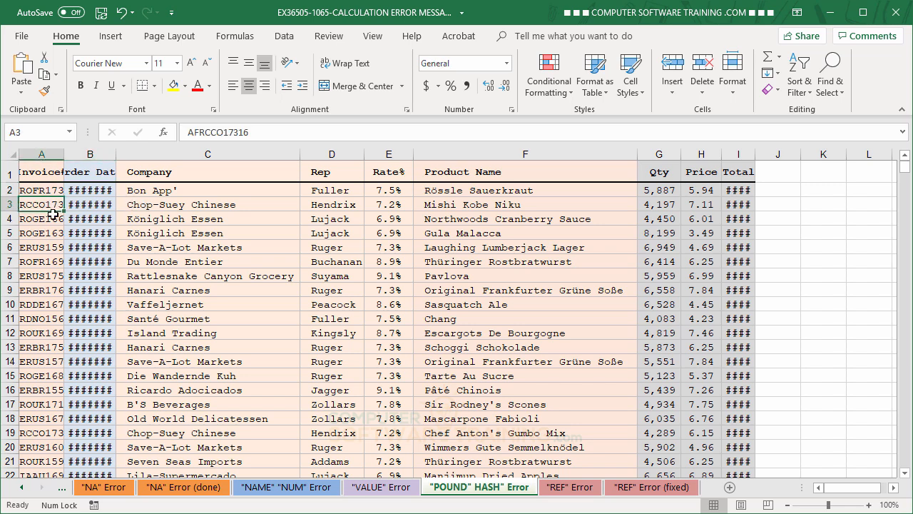
# AutoFit columns A, B and I, then widen Order Date and Total slightly so no #### remains.
pyautogui.doubleClick(63, 154)
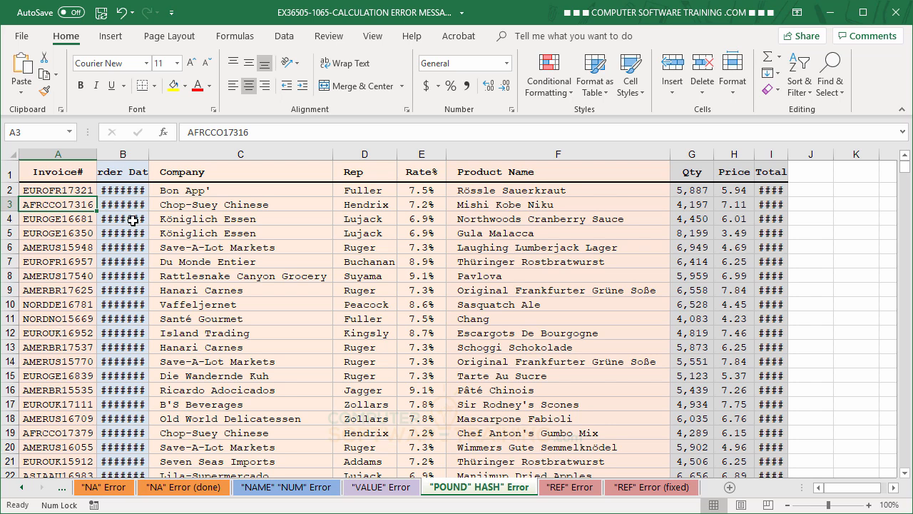
pyautogui.doubleClick(148, 154)
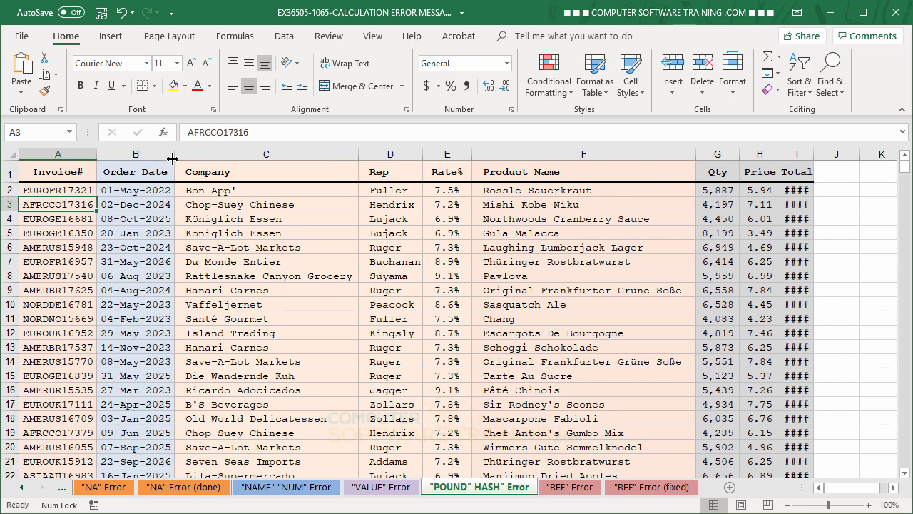
pyautogui.moveTo(175, 155); pyautogui.dragTo(182, 155)
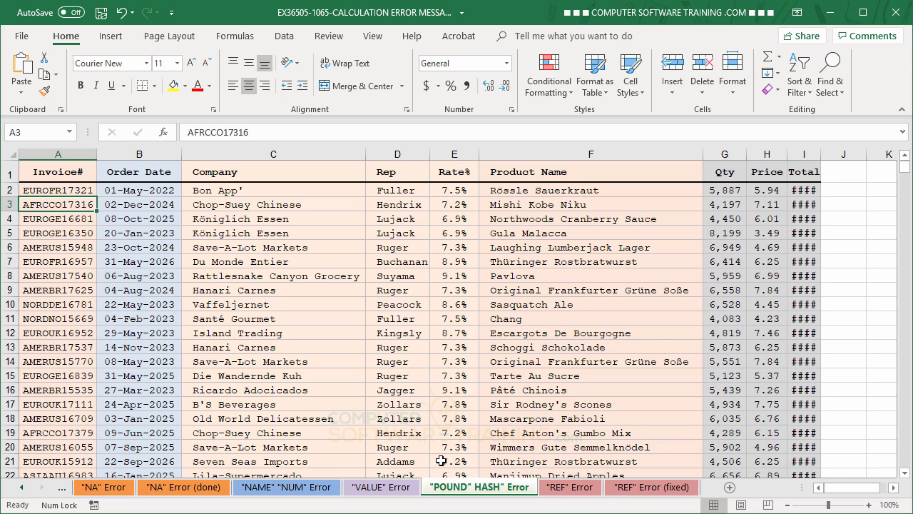
pyautogui.doubleClick(822, 154)
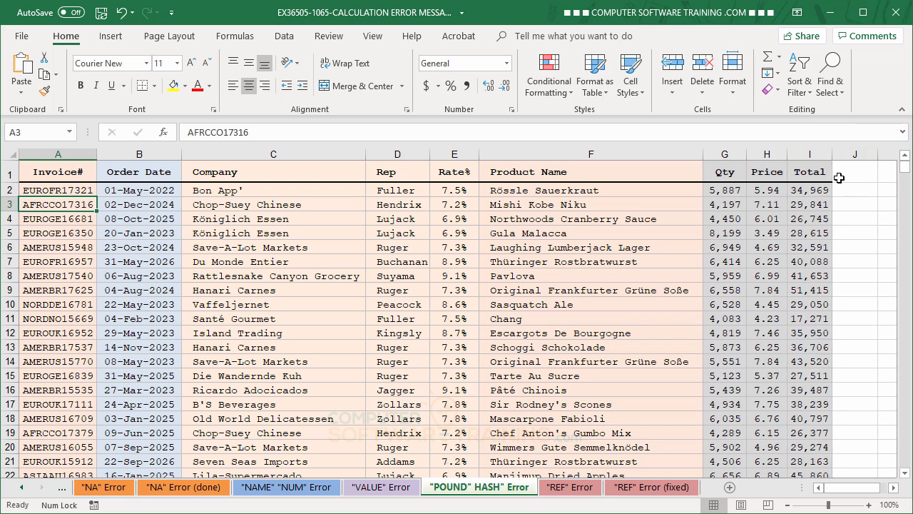
pyautogui.moveTo(831, 155); pyautogui.dragTo(838, 155)
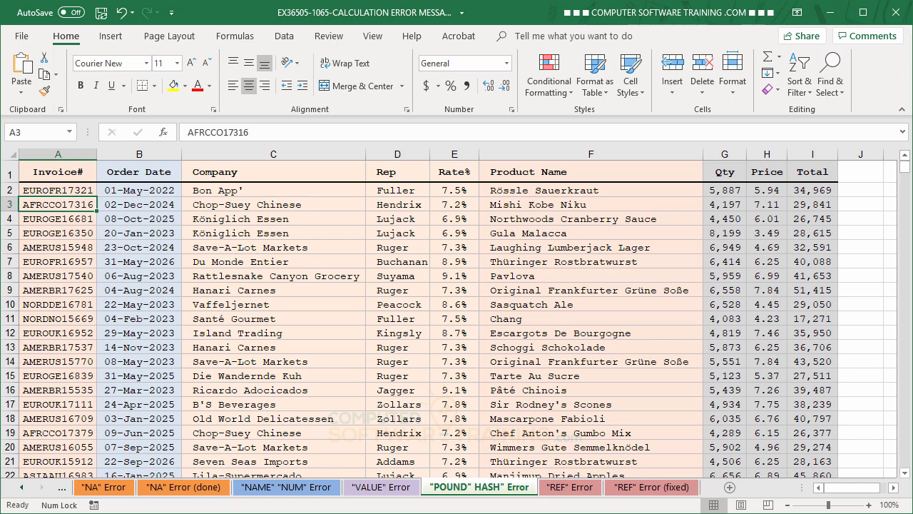
# Switch to the "REF" Error sheet, inspect K2's =J2*#REF! formula, and select the Price column.
pyautogui.click(576, 491)
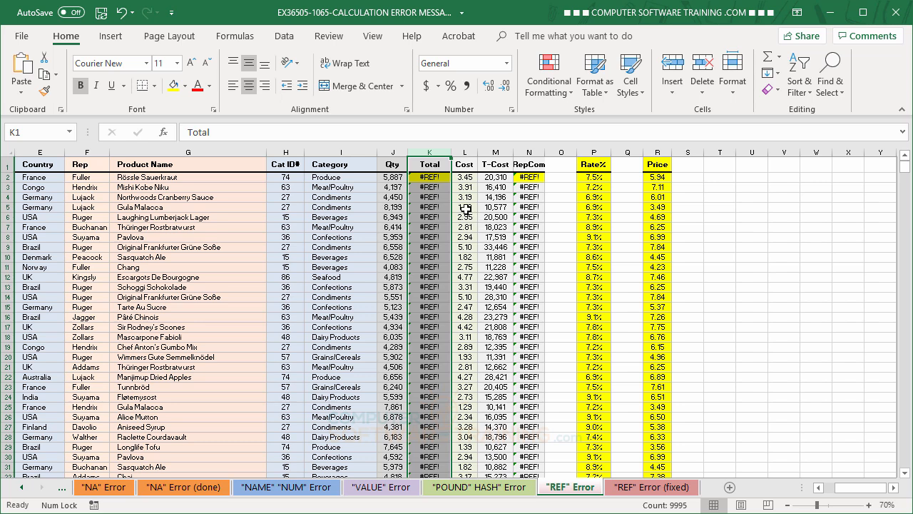
pyautogui.click(433, 176)
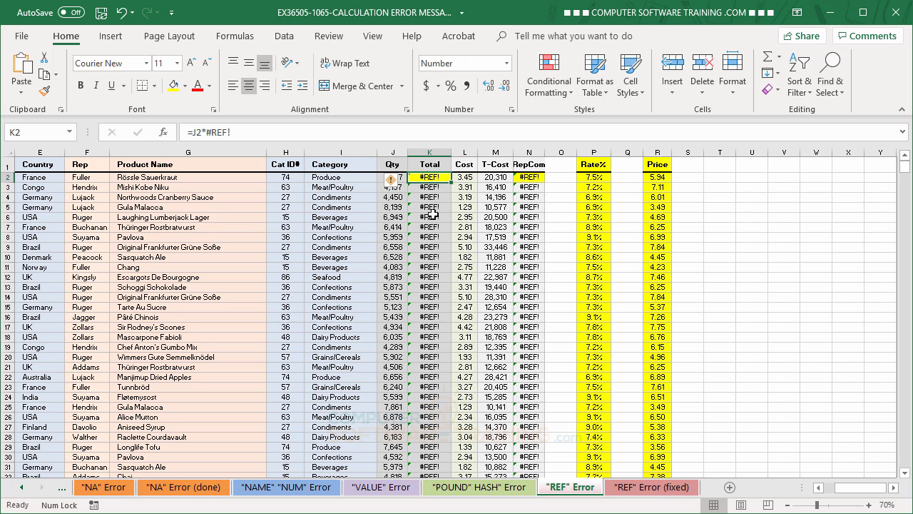
pyautogui.click(657, 153)
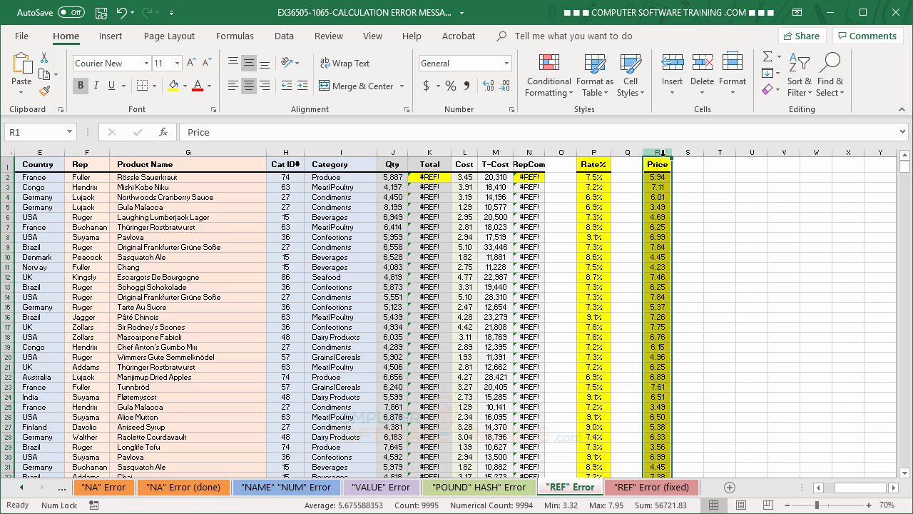
# Cut the Price column and insert it in column K, before Total.
pyautogui.rightClick(654, 187)
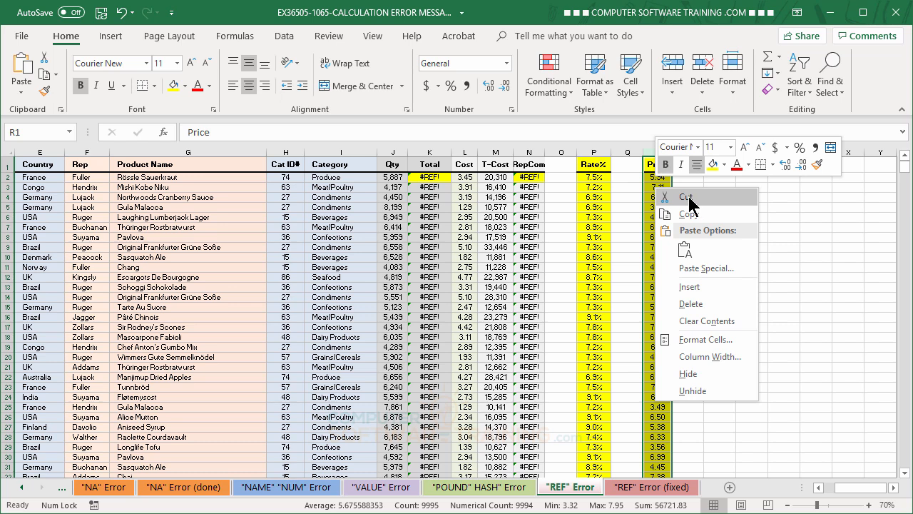
pyautogui.click(686, 197)
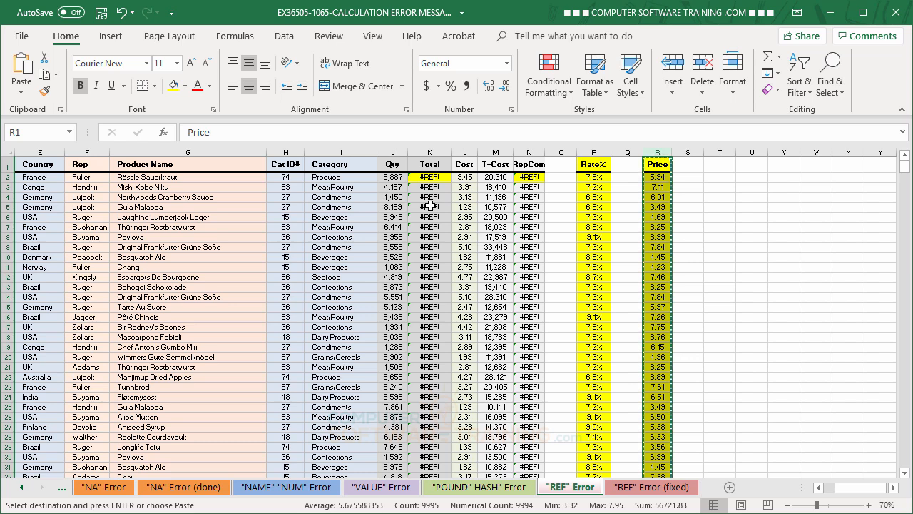
pyautogui.rightClick(427, 152)
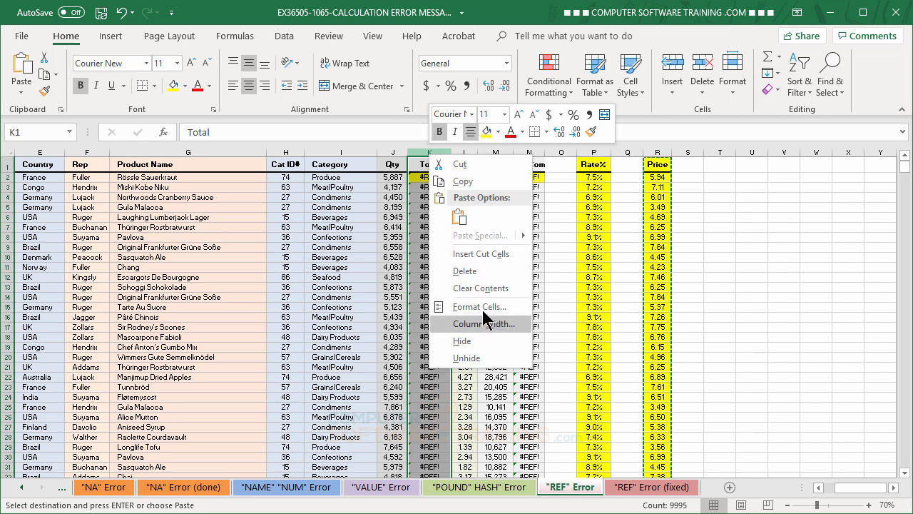
pyautogui.click(476, 255)
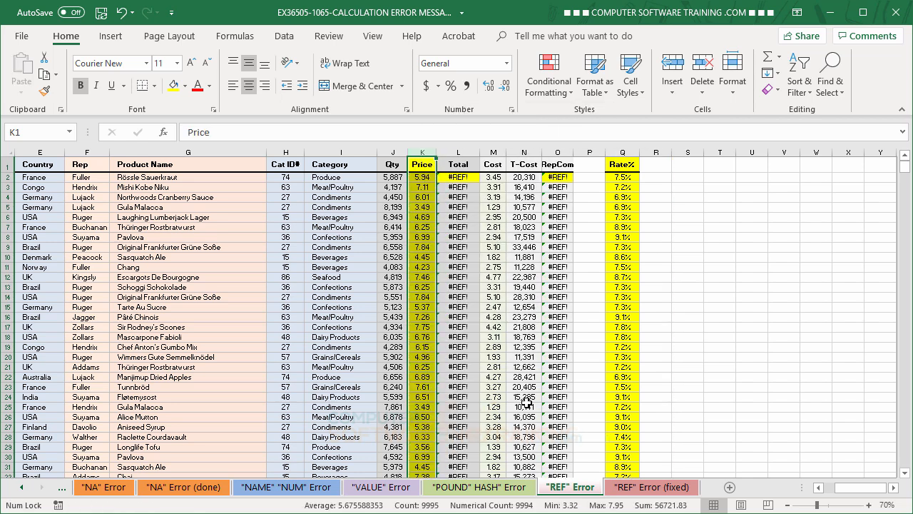
# Rebuild L2's Total formula as =J2*K2 and fill it down the Total column.
pyautogui.click(455, 177)
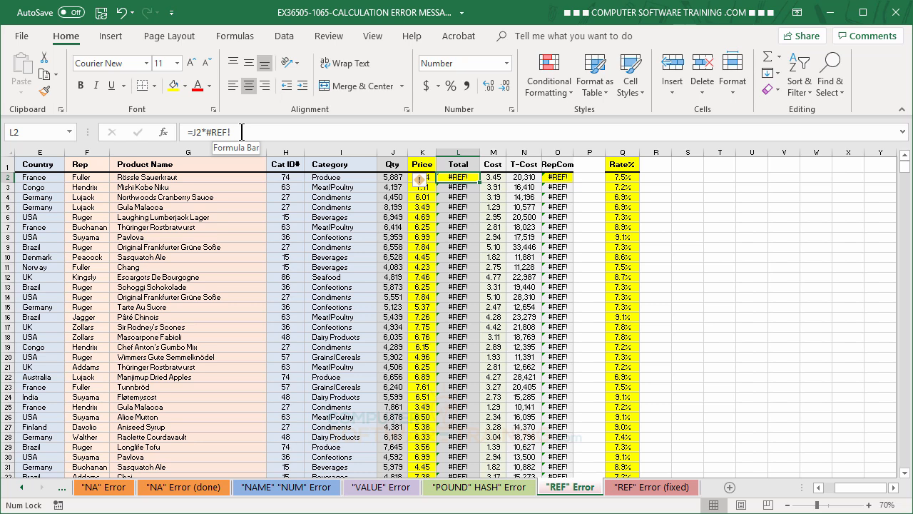
pyautogui.click(242, 132)
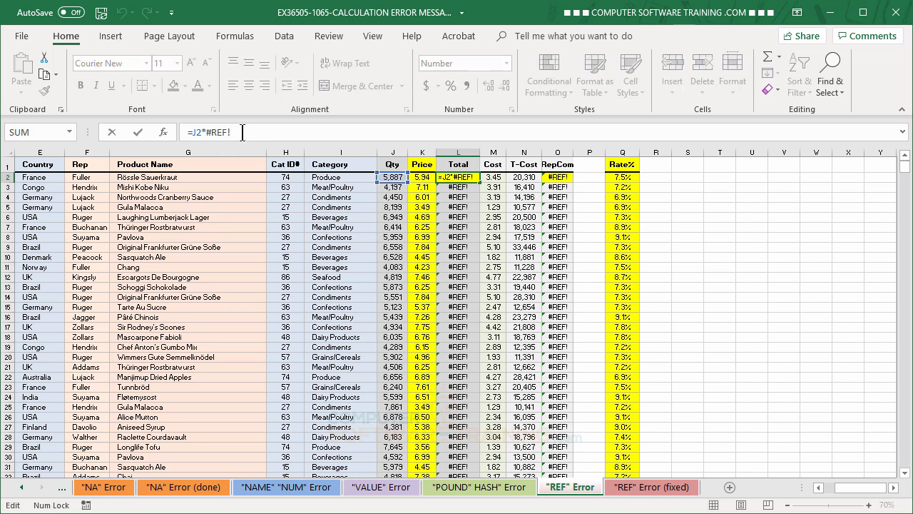
pyautogui.press('BackSpace')
pyautogui.press('BackSpace')
pyautogui.press('BackSpace')
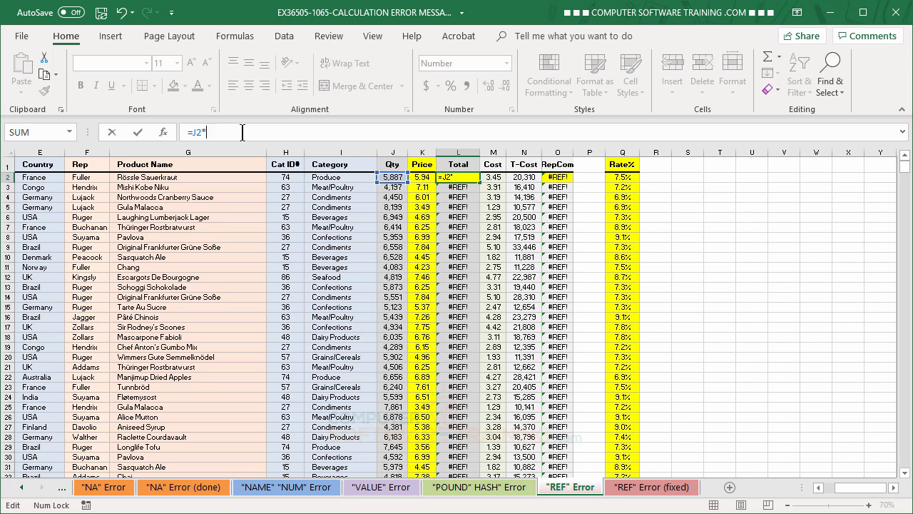
pyautogui.click(421, 177)
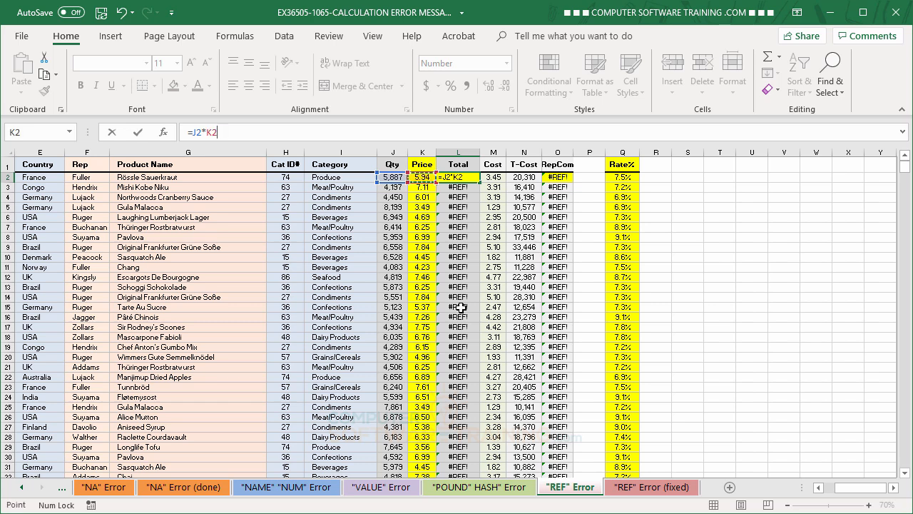
pyautogui.press('Return')
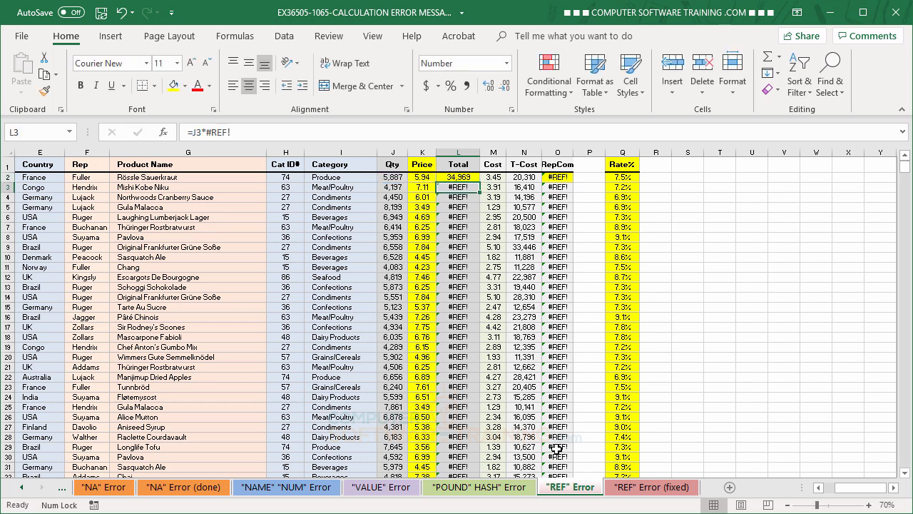
pyautogui.click(455, 176)
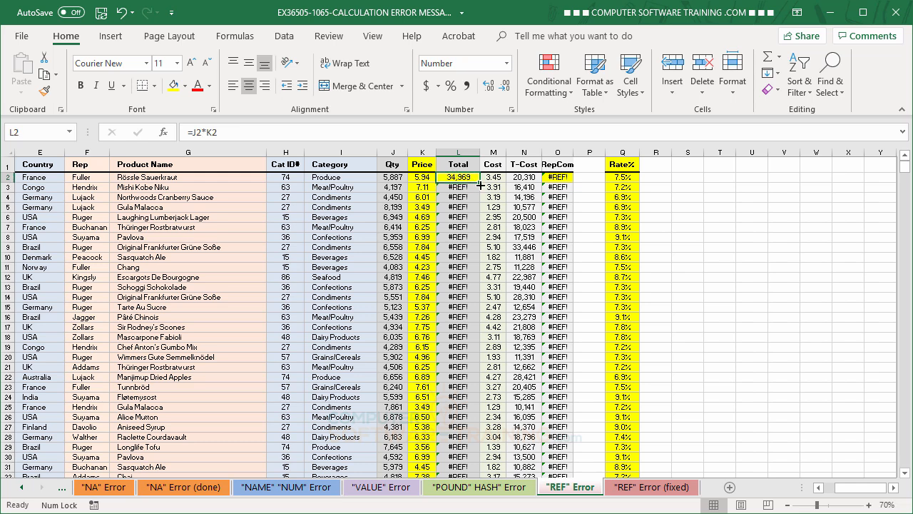
pyautogui.doubleClick(479, 182)
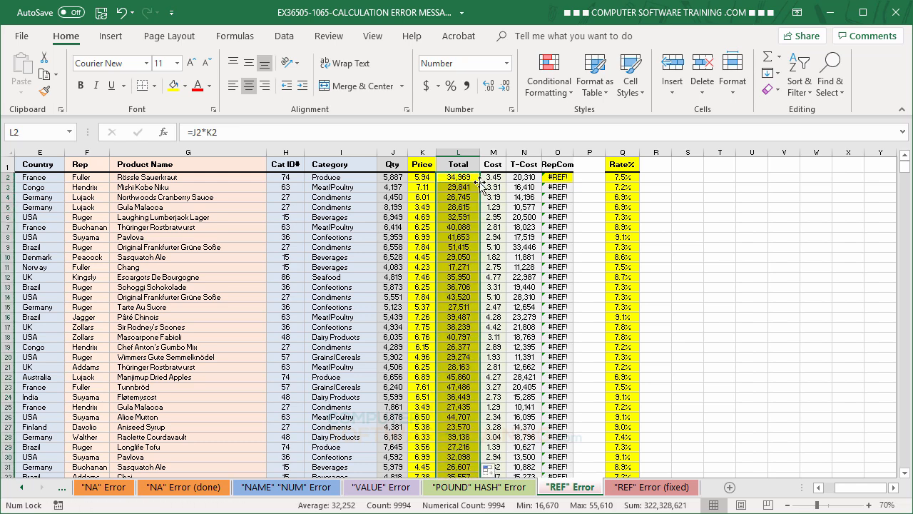
pyautogui.click(467, 250)
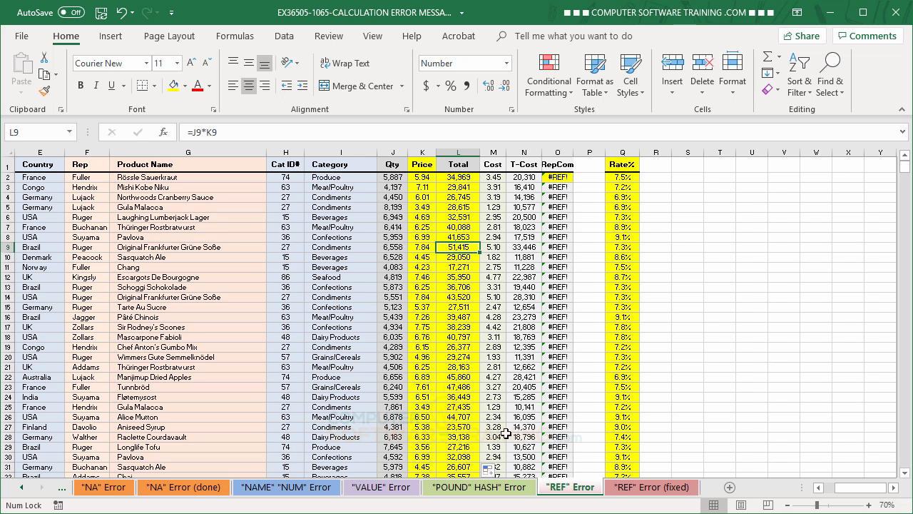
pyautogui.click(622, 152)
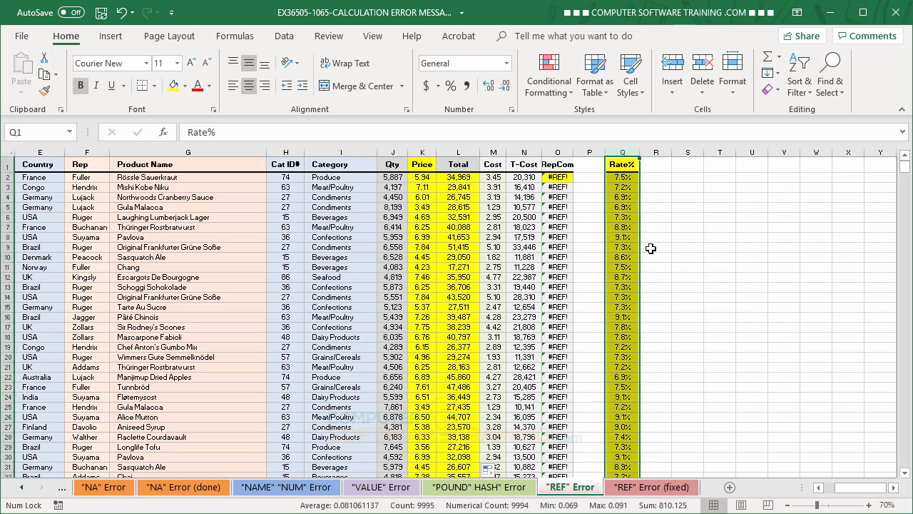
pyautogui.click(560, 180)
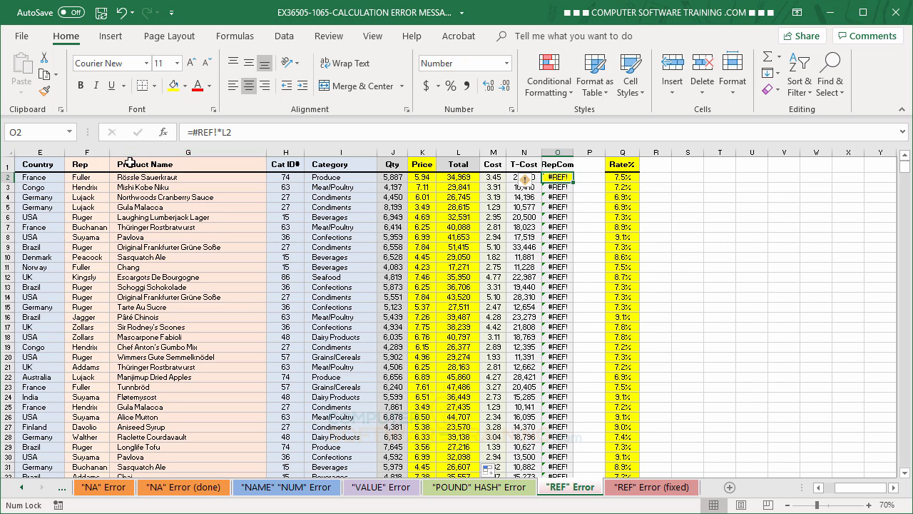
pyautogui.click(623, 151)
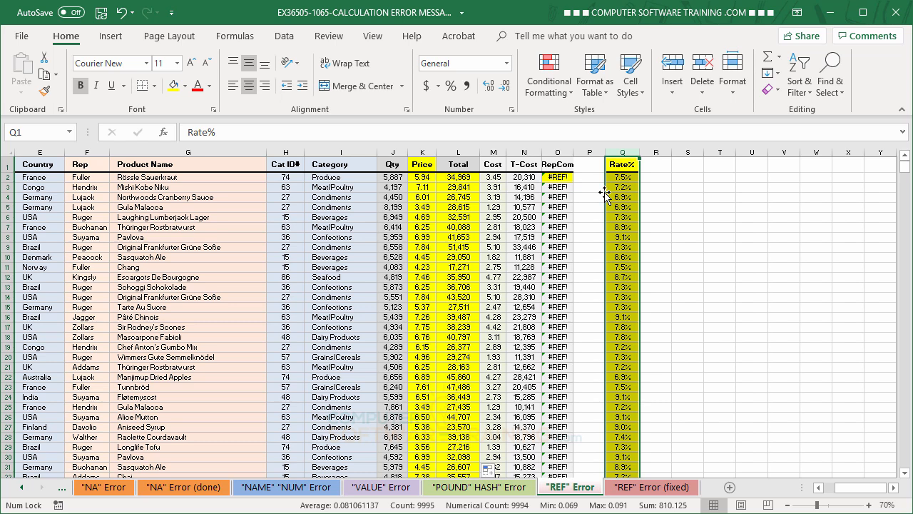
# Shift-drag the Rate% column into column G, between Rep and Product Name.
pyautogui.moveTo(605, 191); pyautogui.dragTo(607, 196)
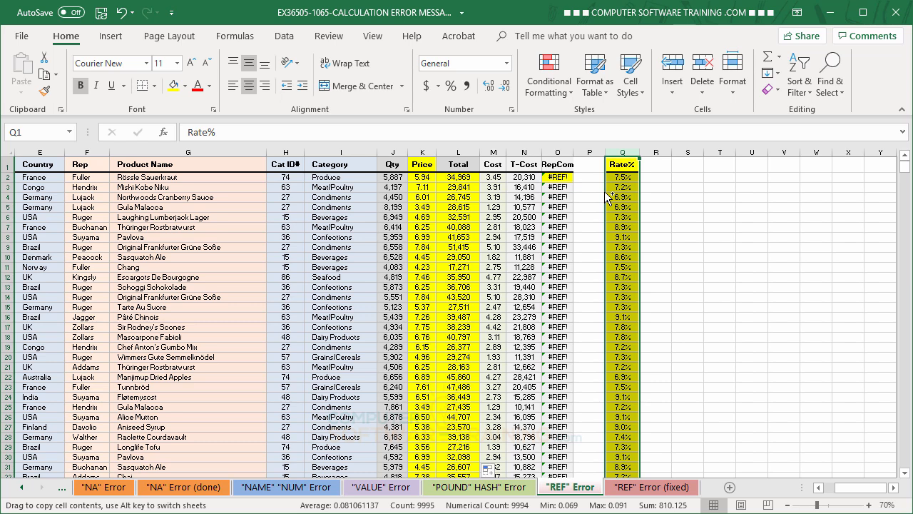
pyautogui.moveTo(607, 197); pyautogui.dragTo(625, 189)
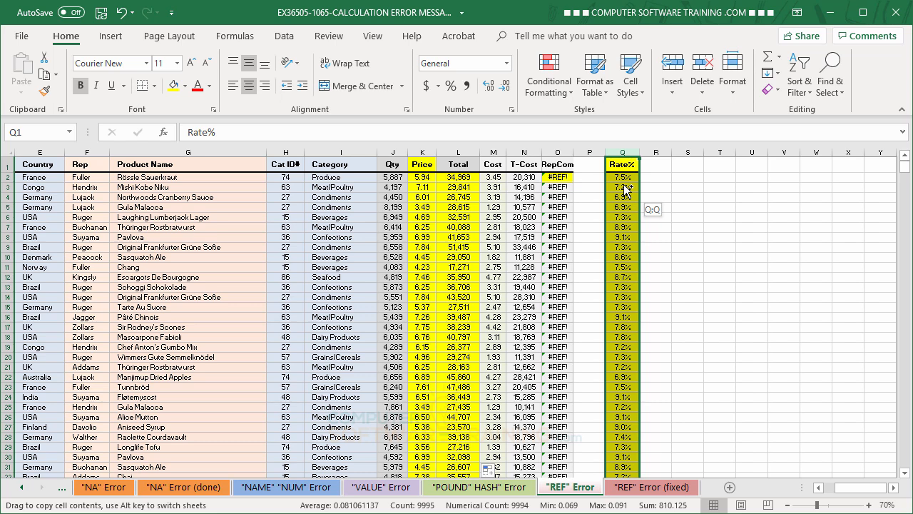
pyautogui.moveTo(624, 189); pyautogui.dragTo(623, 189)
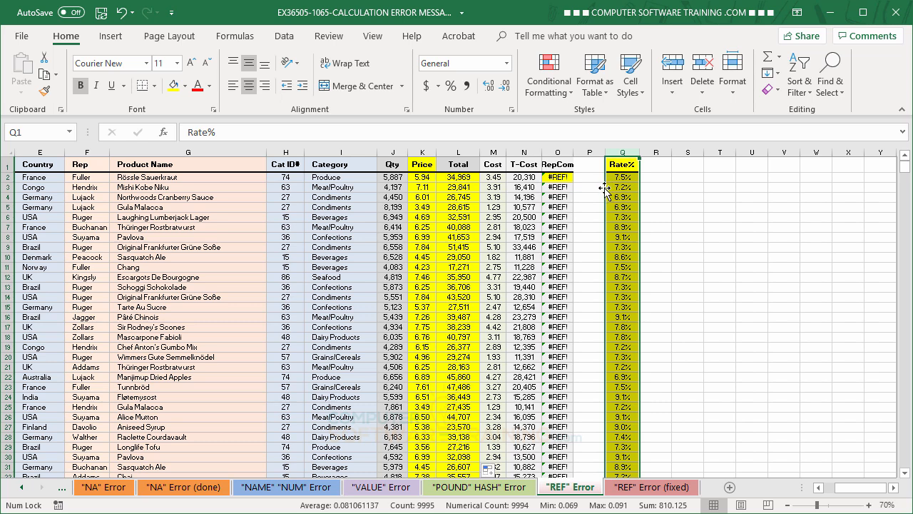
pyautogui.moveTo(604, 187); pyautogui.dragTo(572, 199)
pyautogui.press('shift')
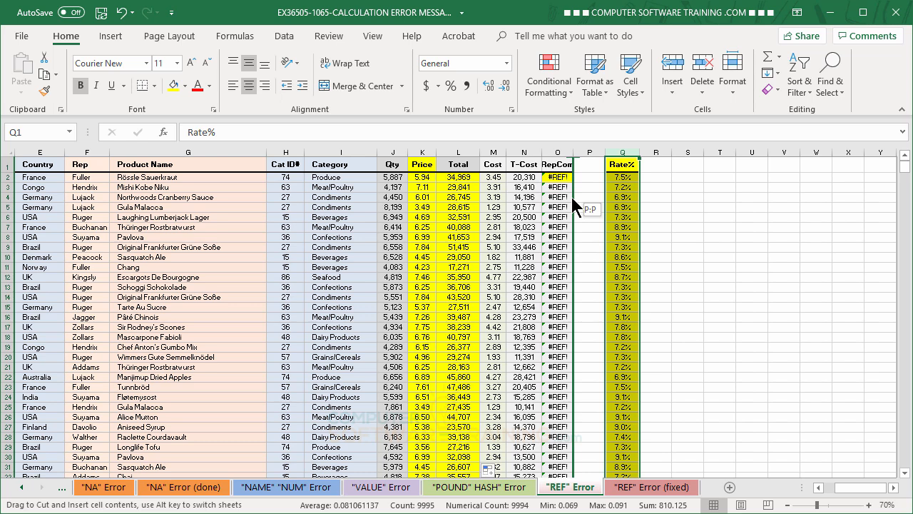
pyautogui.moveTo(590, 198); pyautogui.dragTo(111, 187)
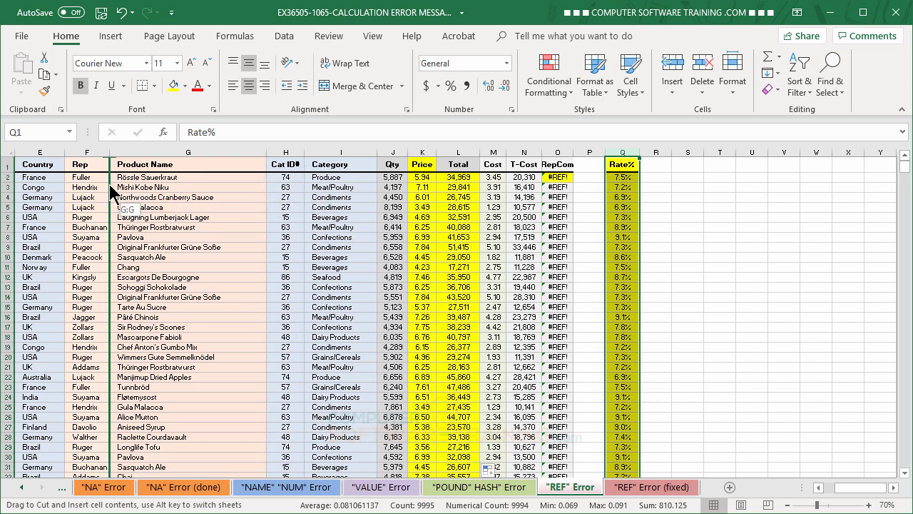
pyautogui.moveTo(111, 187); pyautogui.dragTo(110, 187)
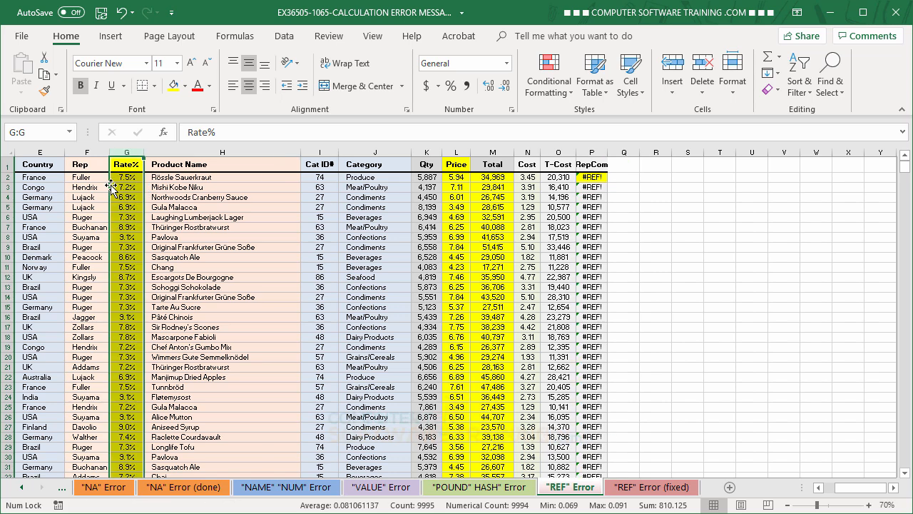
# Rebuild P2's RepCom formula as =G2*M2 and fill it down the RepCom column.
pyautogui.click(230, 246)
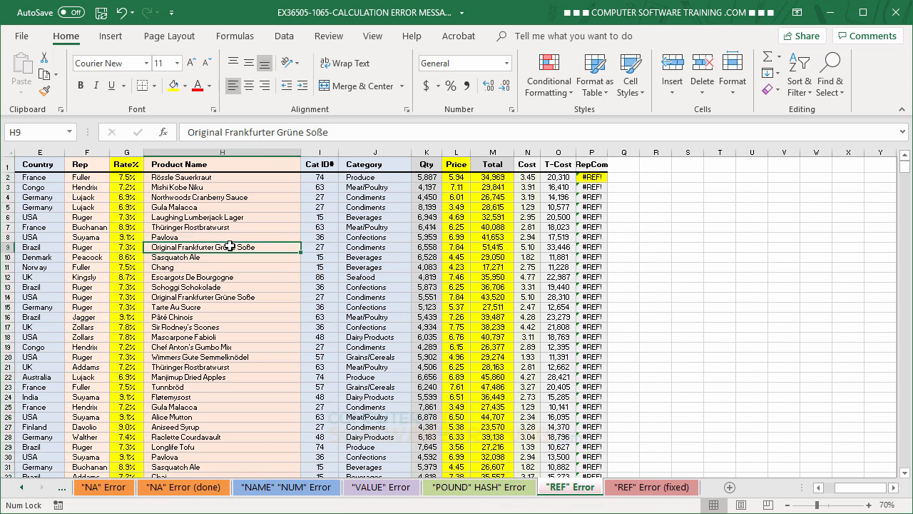
pyautogui.click(595, 177)
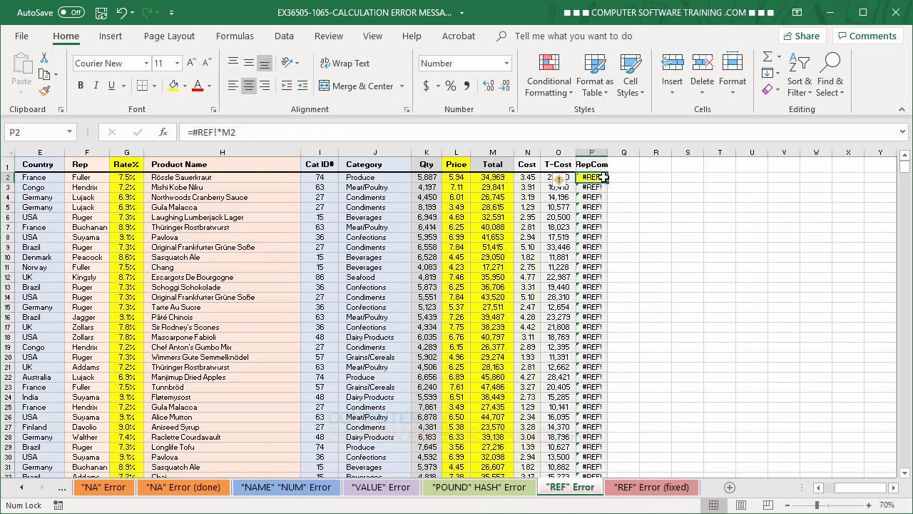
pyautogui.click(218, 132)
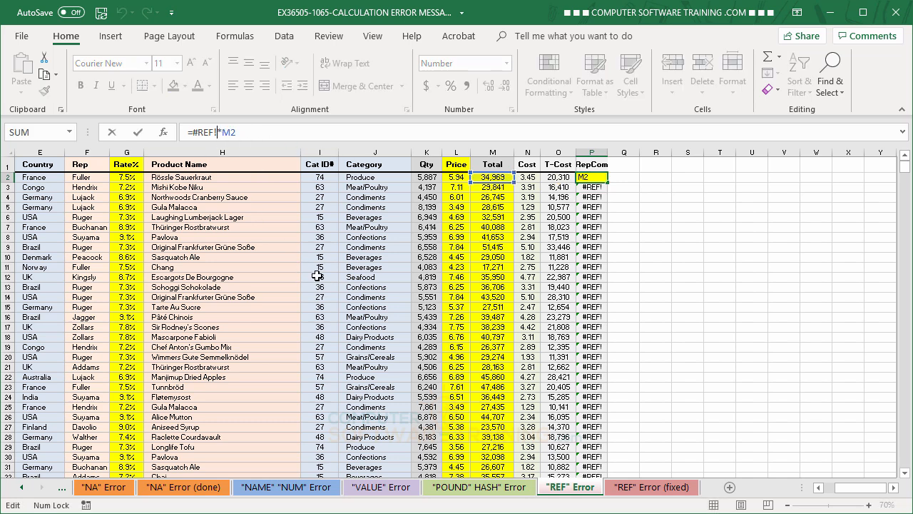
pyautogui.press('BackSpace')
pyautogui.press('BackSpace')
pyautogui.press('BackSpace')
pyautogui.press('BackSpace')
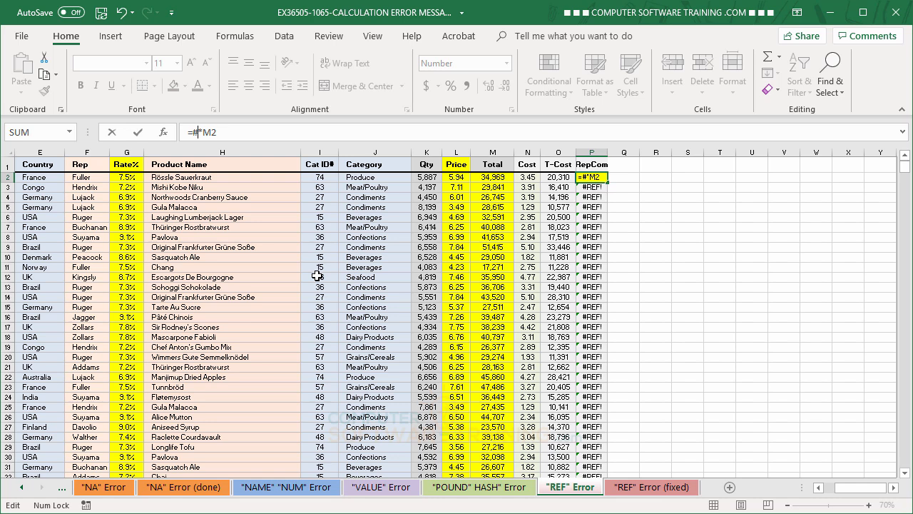
pyautogui.press('BackSpace')
pyautogui.click(125, 177)
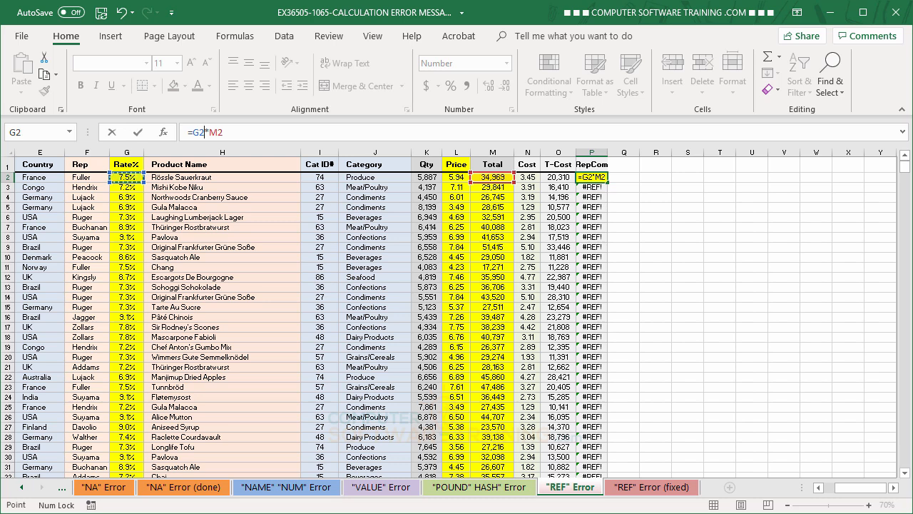
pyautogui.press('Return')
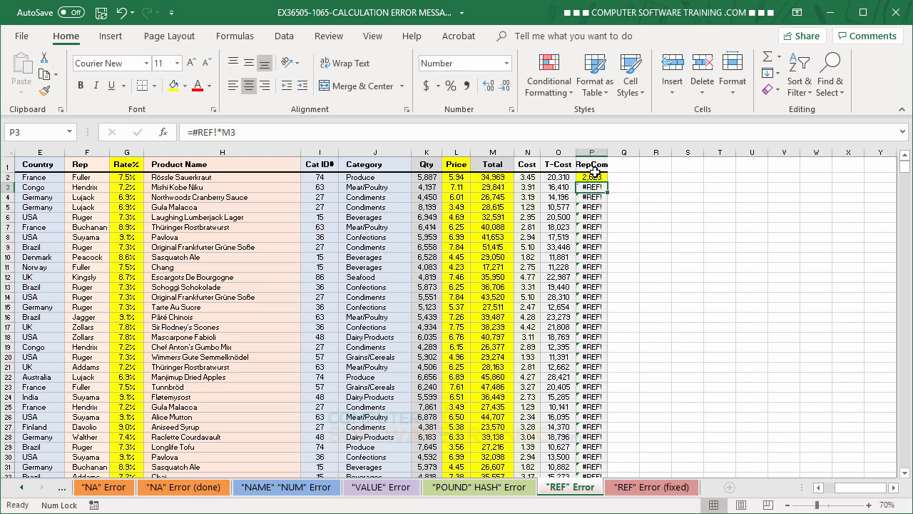
pyautogui.click(594, 177)
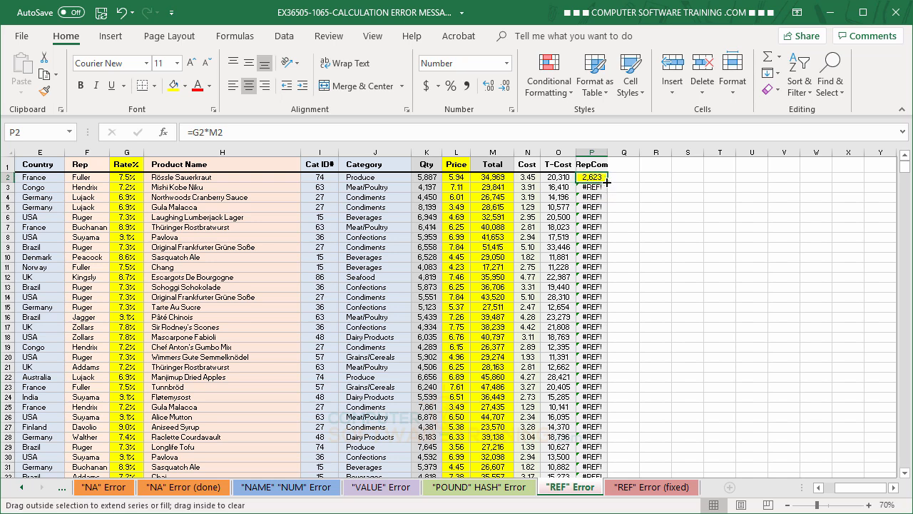
pyautogui.doubleClick(607, 182)
pyautogui.click(728, 225)
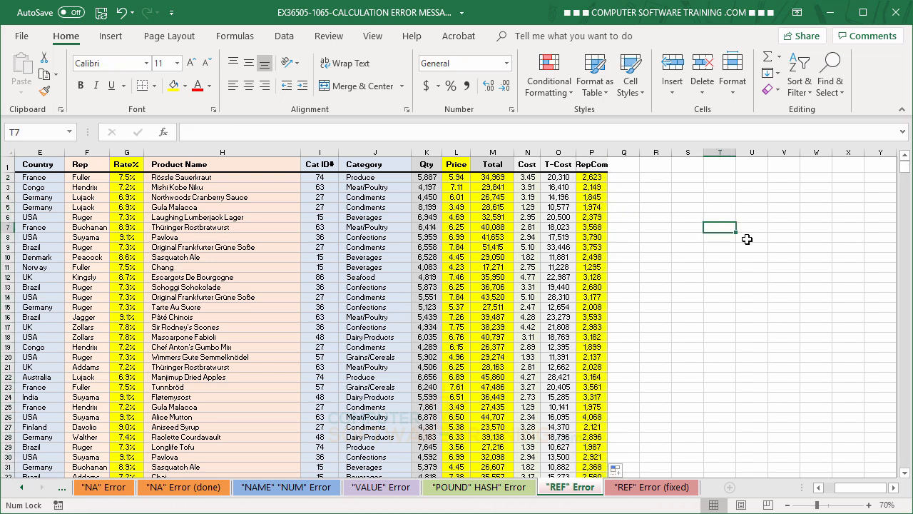